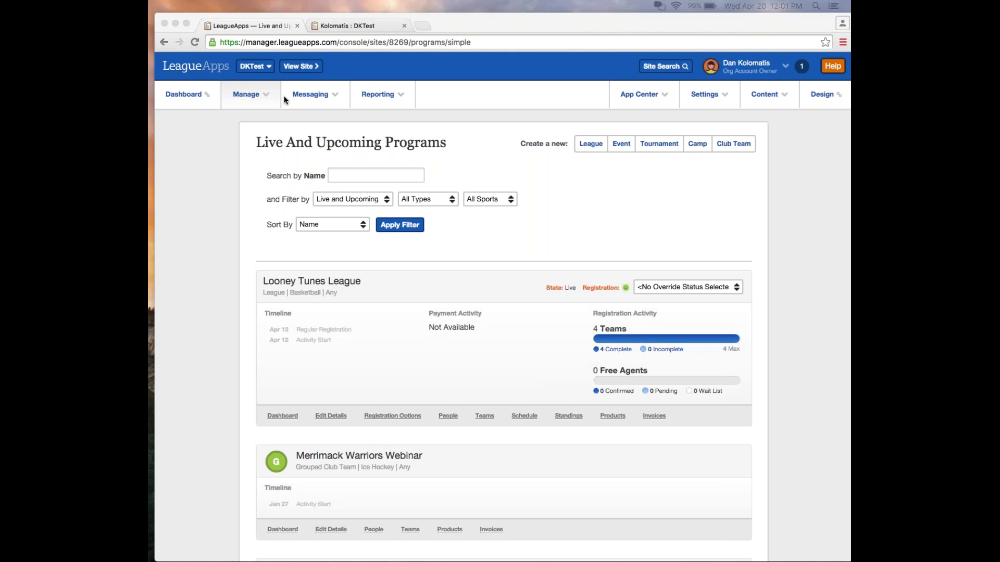
# From Manage > All Programs, open the Looney Tunes League Teams page listing its four teams.
pyautogui.click(241, 94)
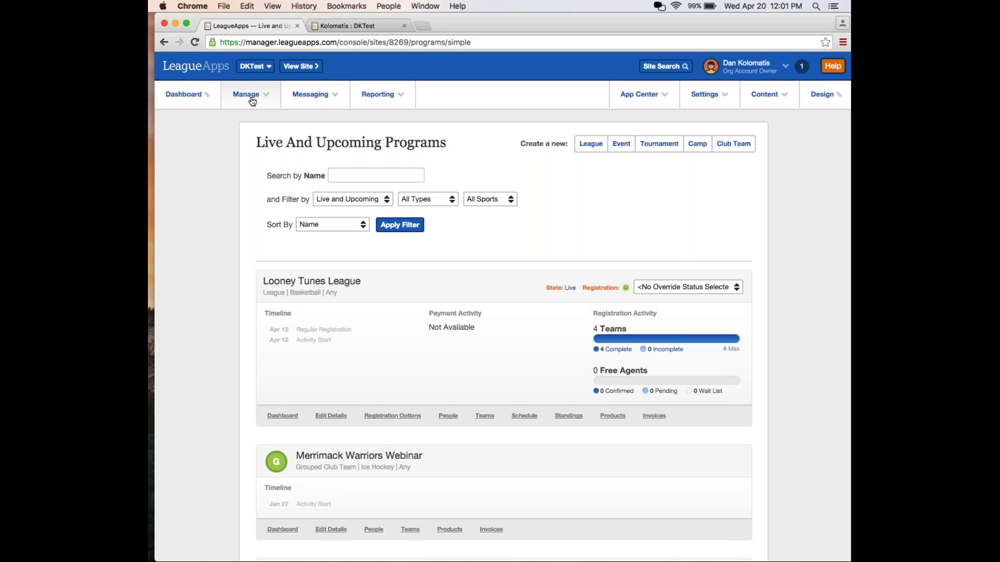
pyautogui.doubleClick(248, 96)
pyautogui.moveTo(239, 104)
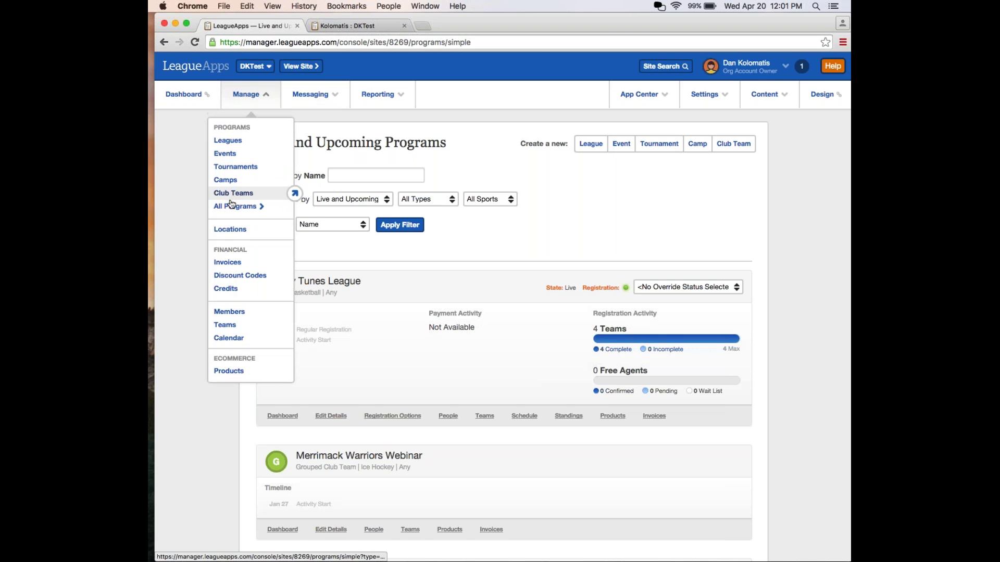
pyautogui.click(231, 204)
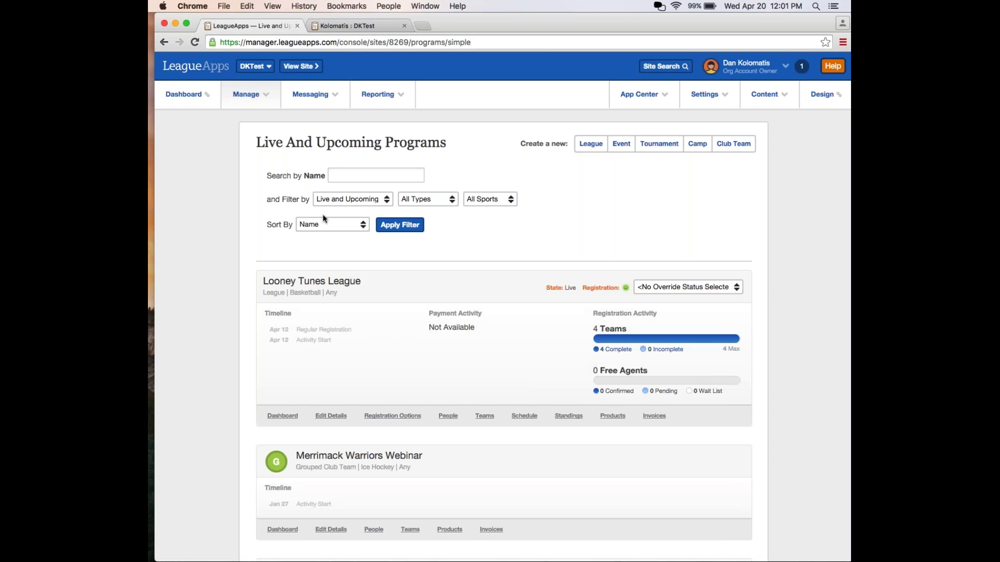
pyautogui.scroll(-2, 408, 320)
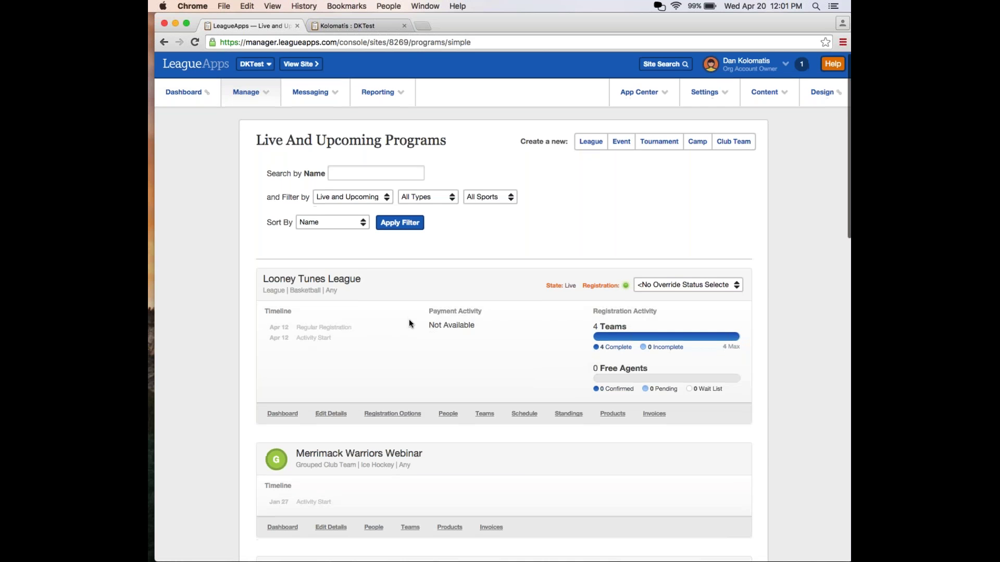
pyautogui.scroll(1, 395, 277)
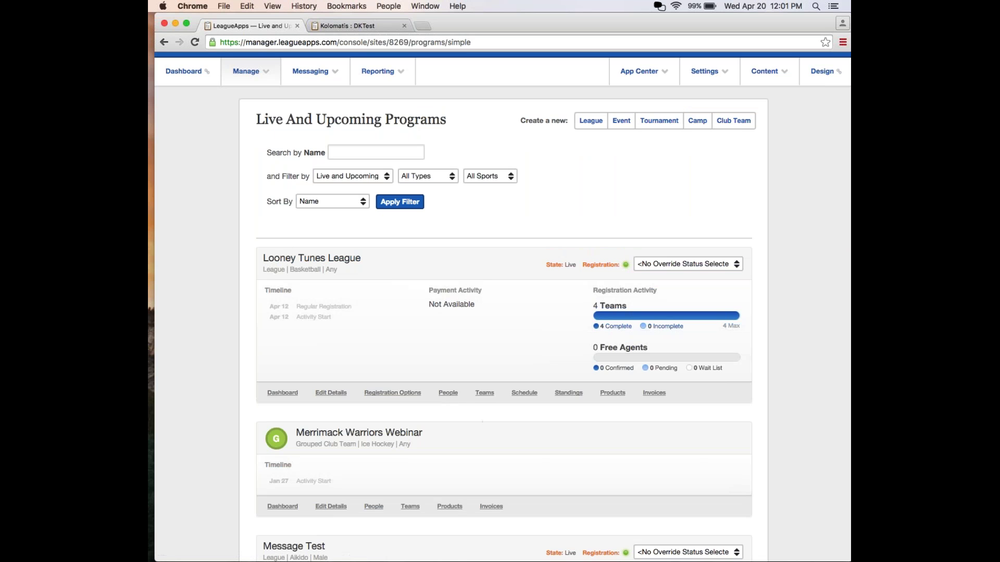
pyautogui.click(482, 396)
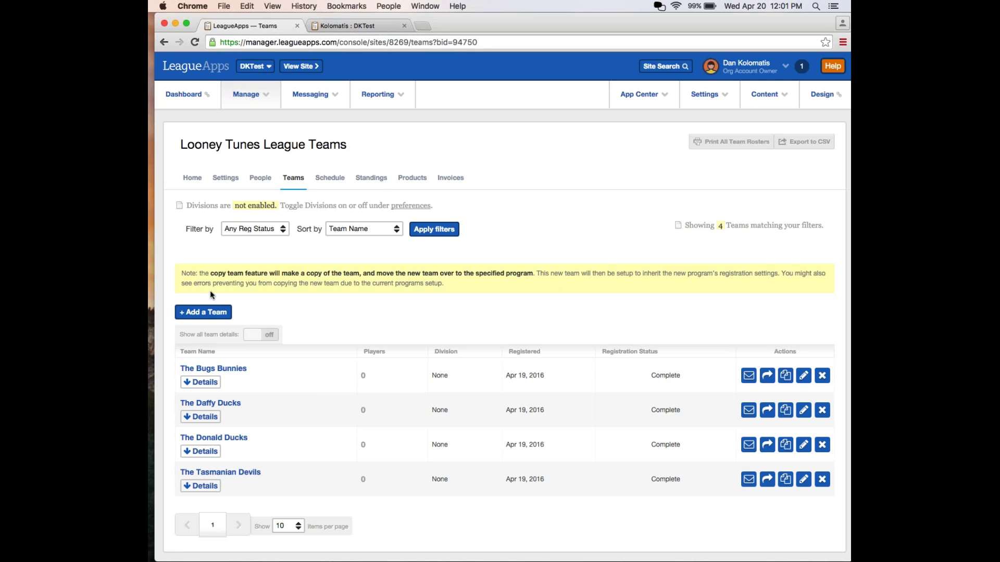
# Show the Looney Tunes League People > Staff list with The Bugs Bunnies' primary coach.
pyautogui.click(260, 177)
pyautogui.click(257, 216)
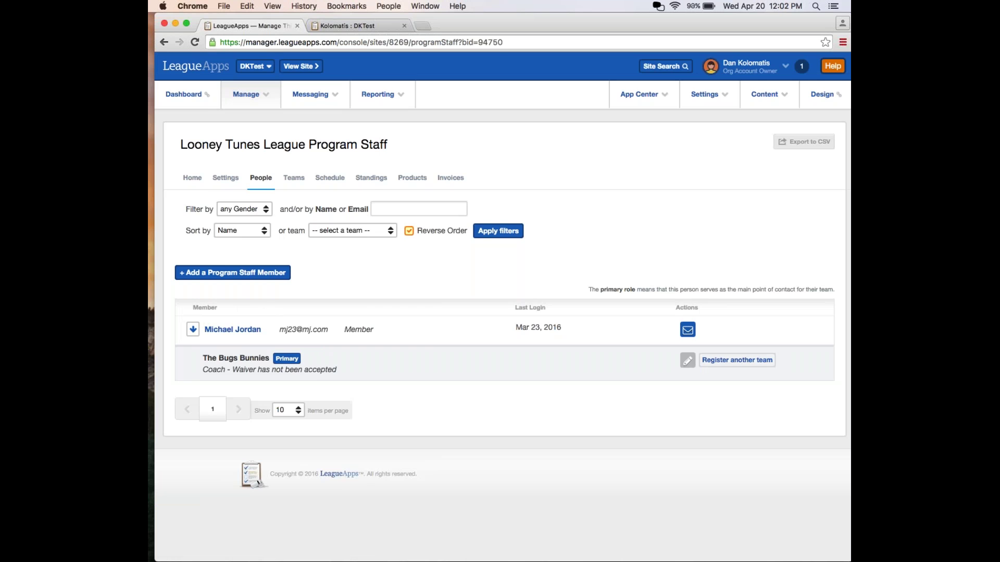
pyautogui.click(246, 95)
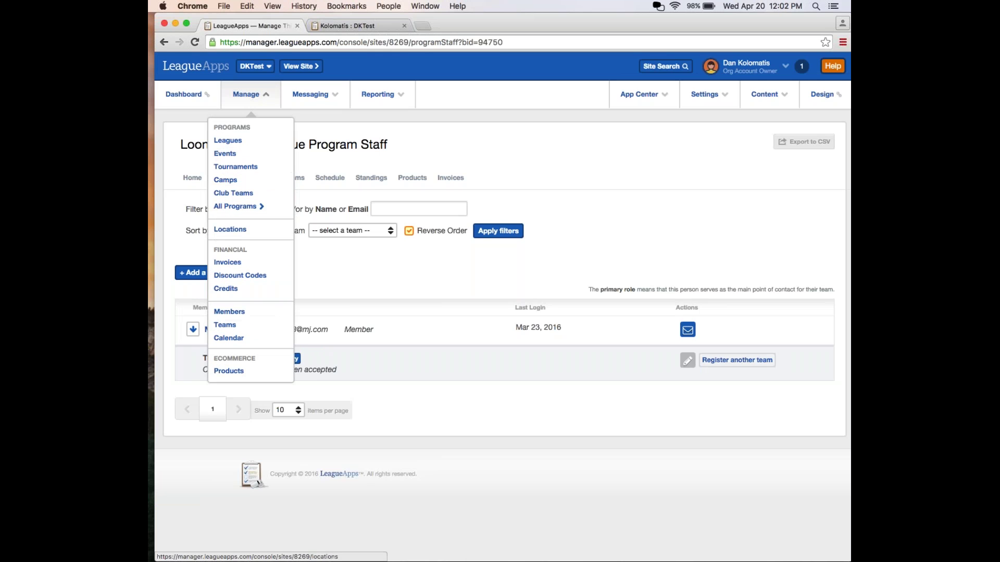
pyautogui.click(436, 311)
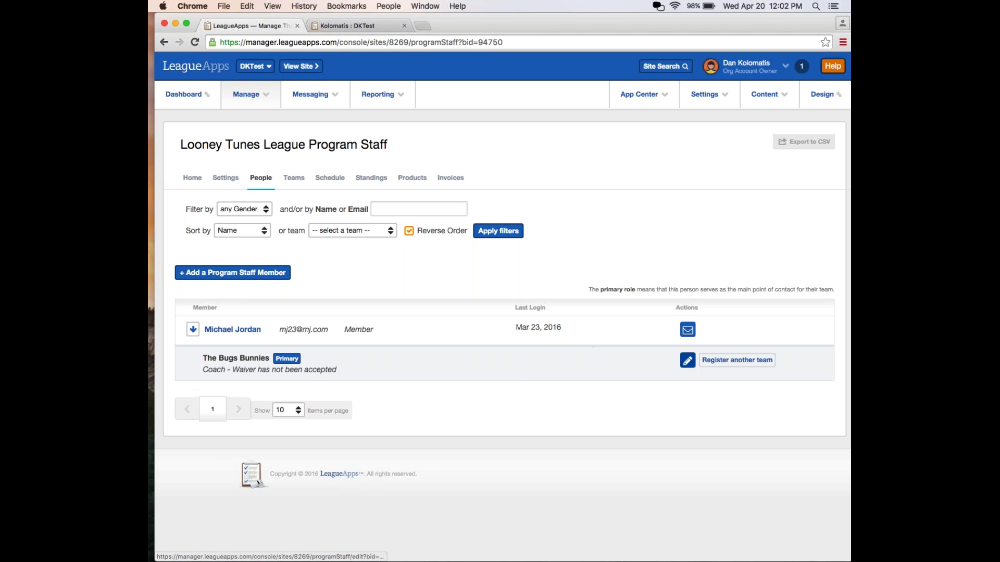
# Start a staff assignment with role Coach, leave the team unassigned, and return to Teams.
pyautogui.click(717, 363)
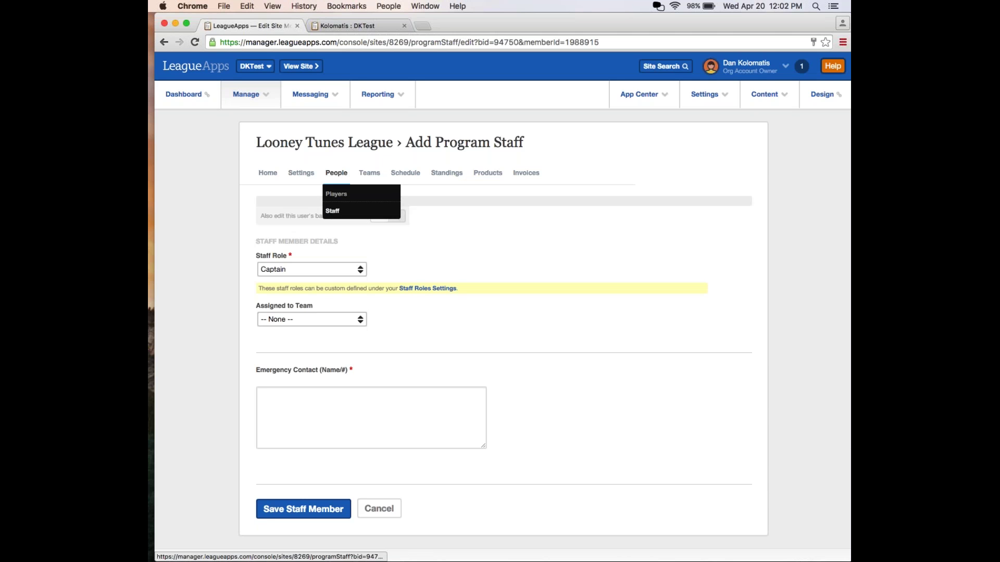
pyautogui.click(283, 268)
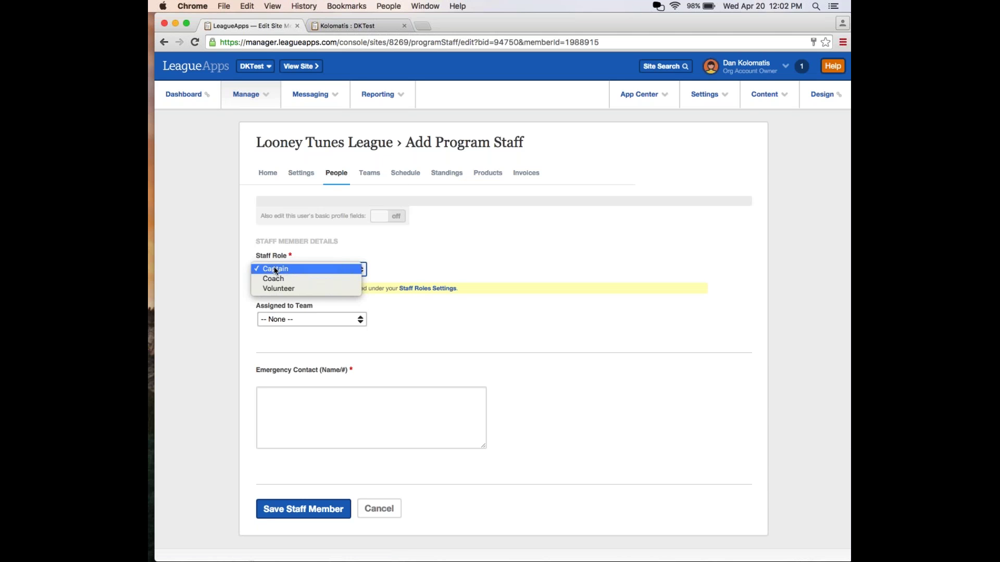
pyautogui.click(272, 306)
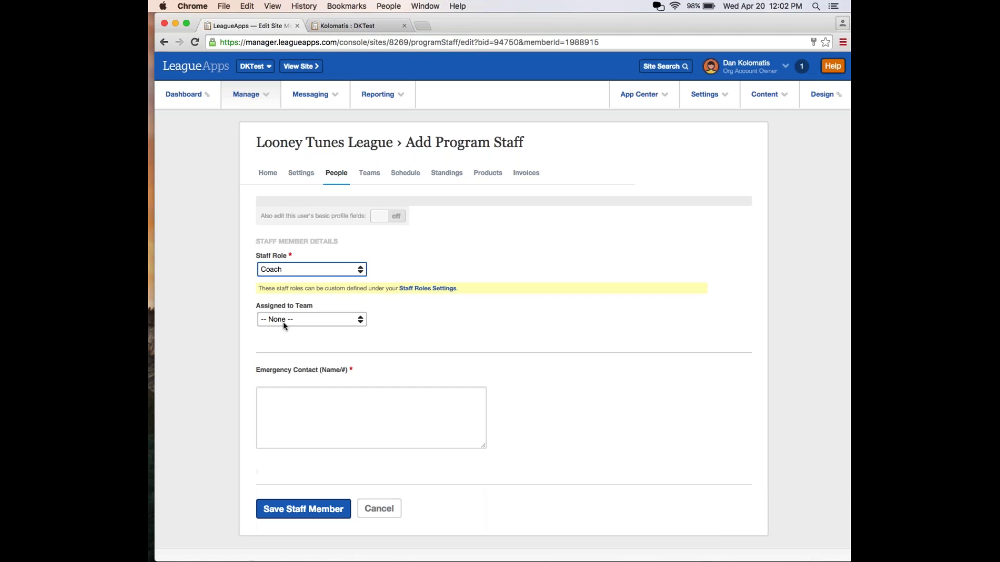
pyautogui.click(284, 325)
pyautogui.click(223, 309)
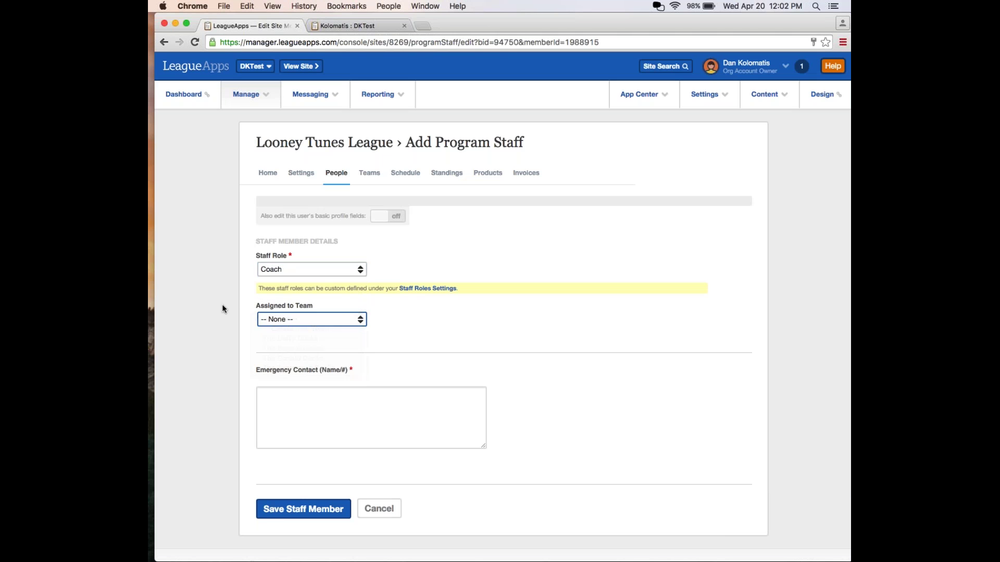
pyautogui.click(277, 319)
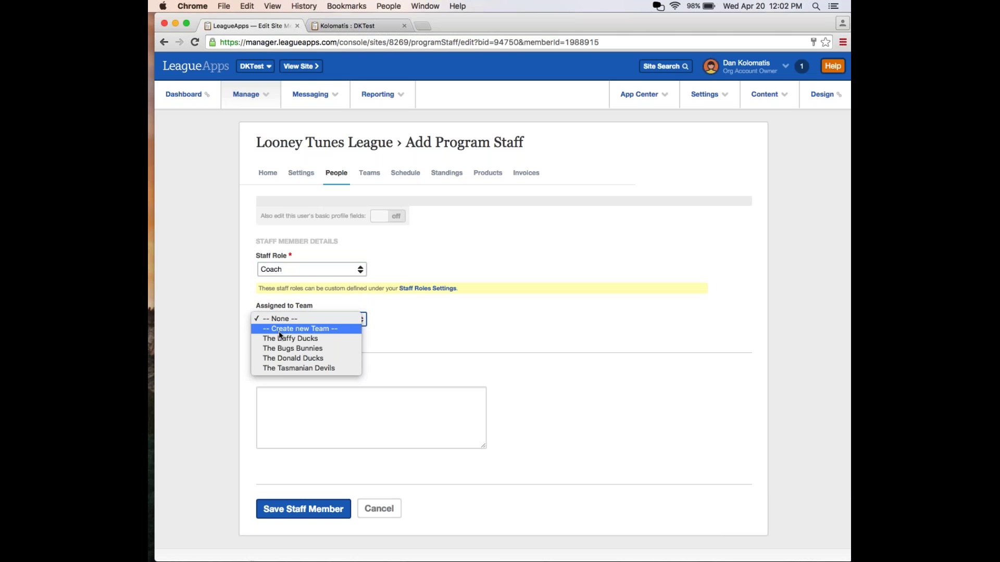
pyautogui.click(233, 290)
pyautogui.click(381, 177)
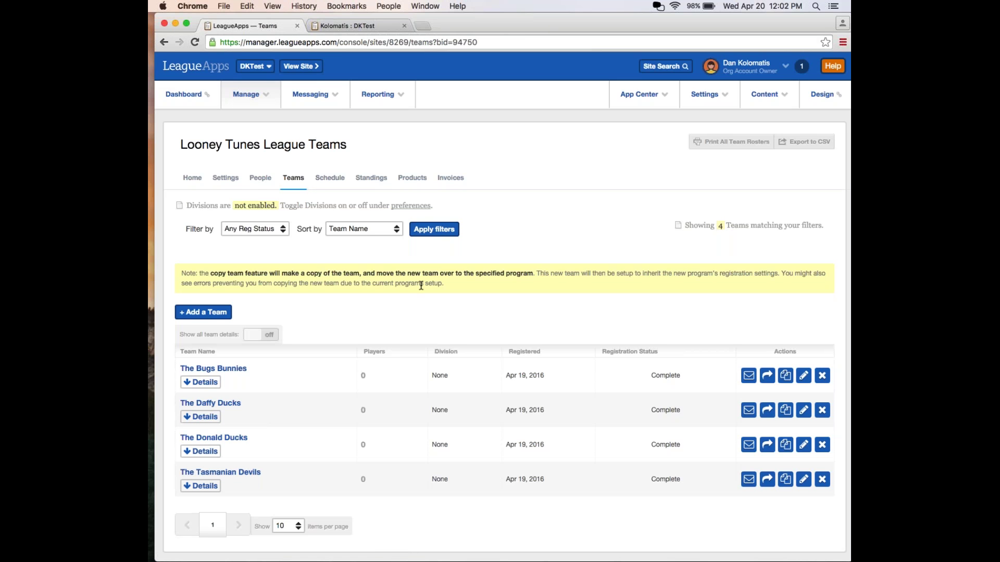
# Open the Looney Tunes League Schedule tab, which is still empty.
pyautogui.click(335, 187)
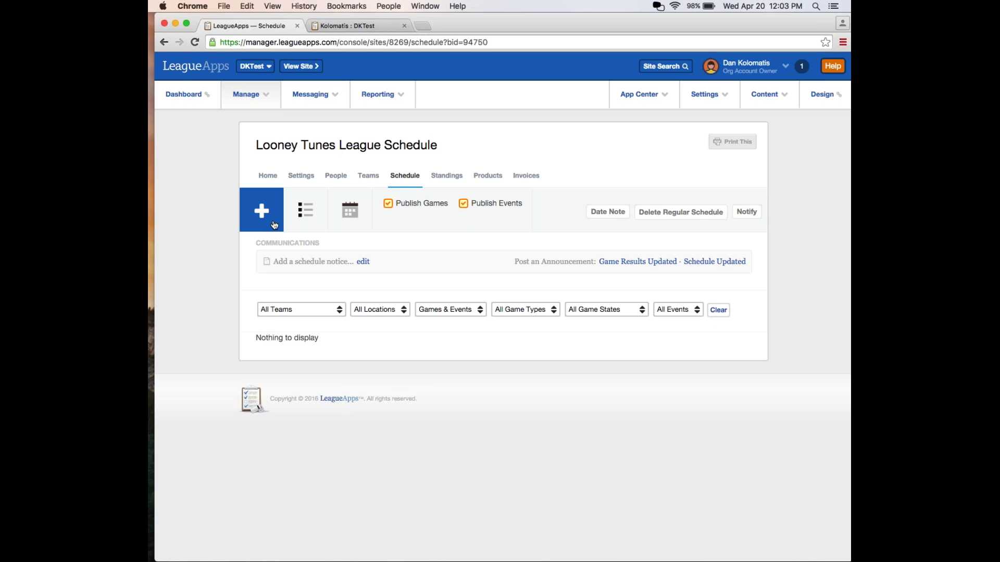
# Save a single Regular Season game: The Bugs Bunnies host The Daffy Ducks at Lawler Arena.
pyautogui.click(275, 225)
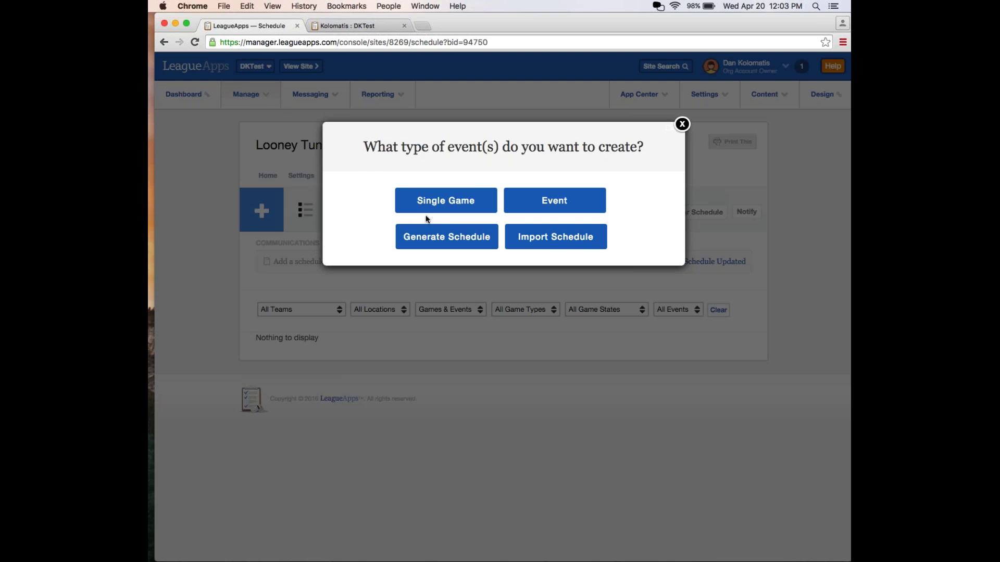
pyautogui.click(446, 202)
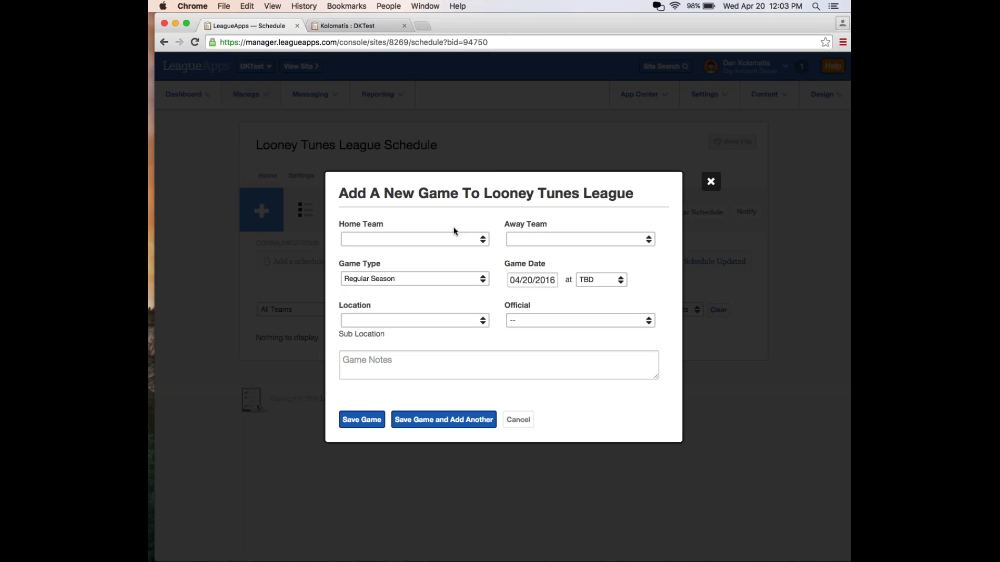
pyautogui.click(452, 238)
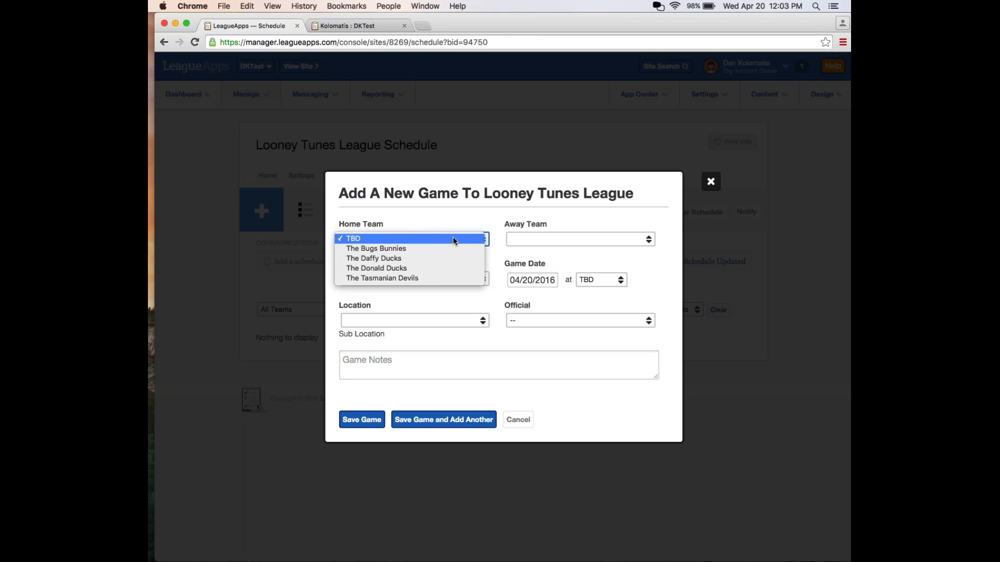
pyautogui.click(448, 247)
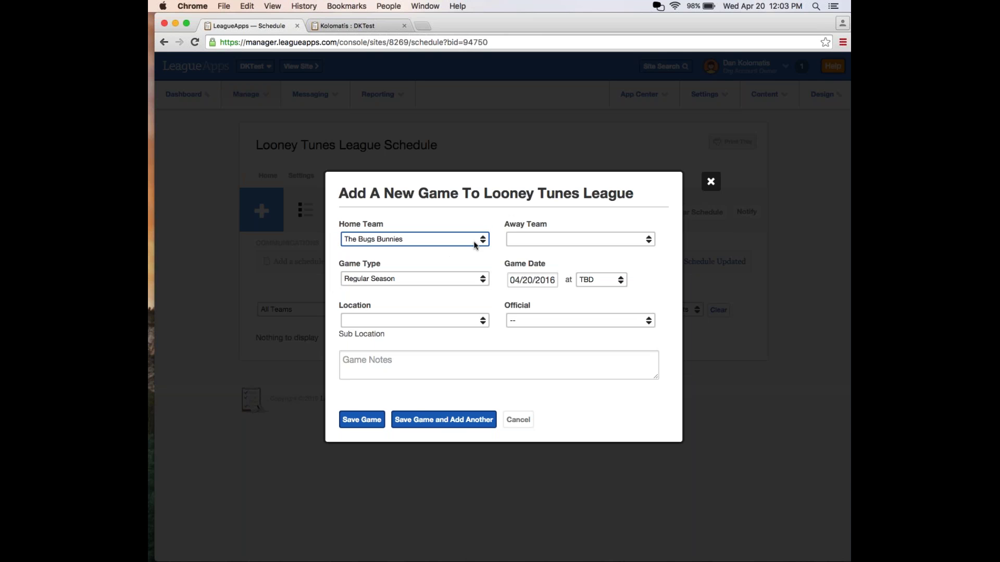
pyautogui.click(531, 235)
pyautogui.click(536, 259)
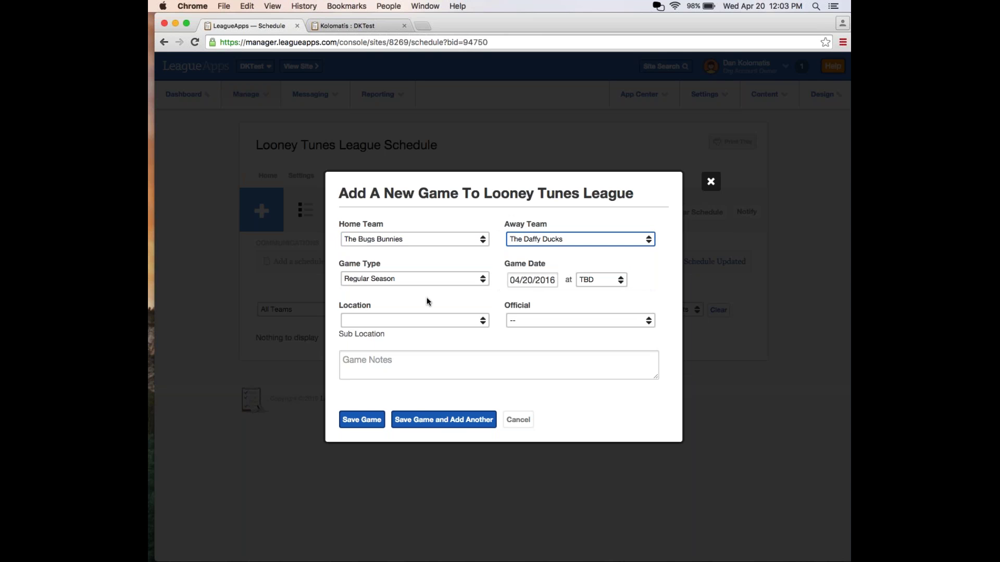
pyautogui.click(426, 284)
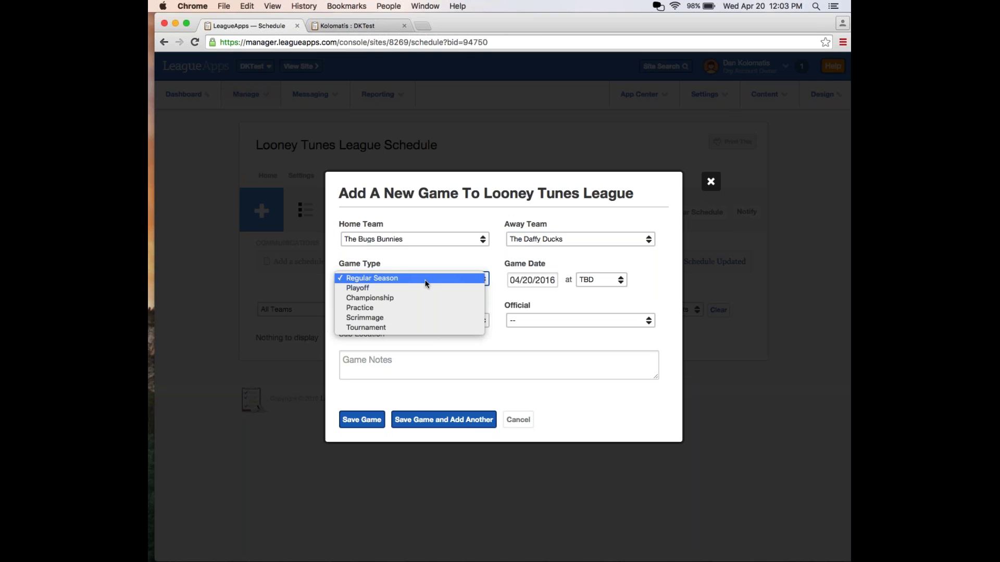
pyautogui.click(425, 279)
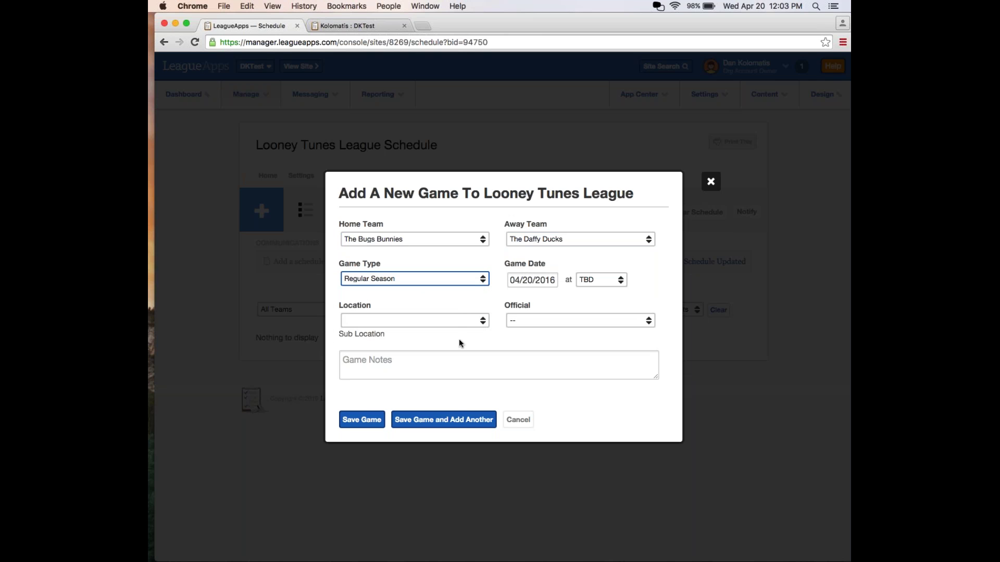
pyautogui.click(447, 320)
pyautogui.click(438, 331)
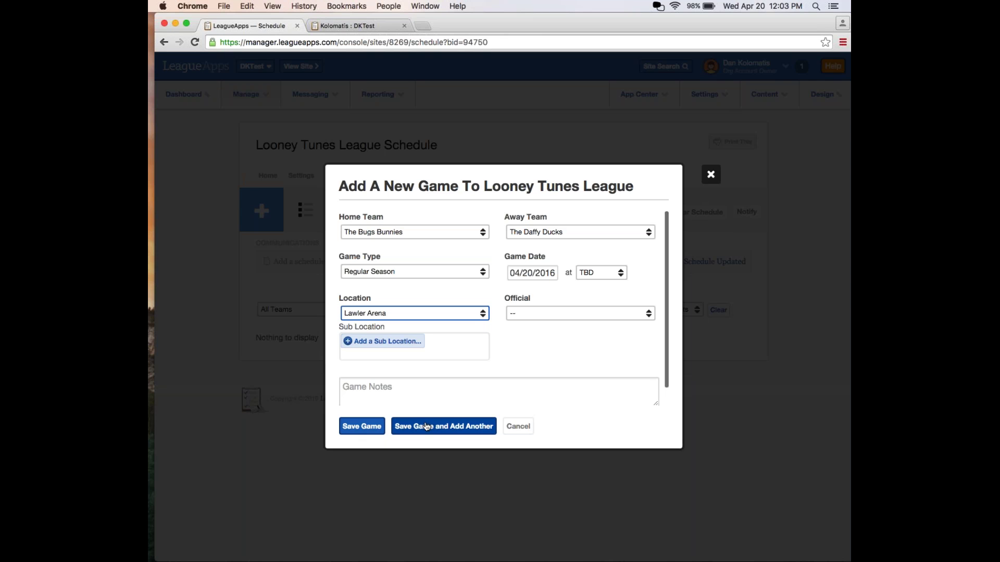
pyautogui.click(375, 426)
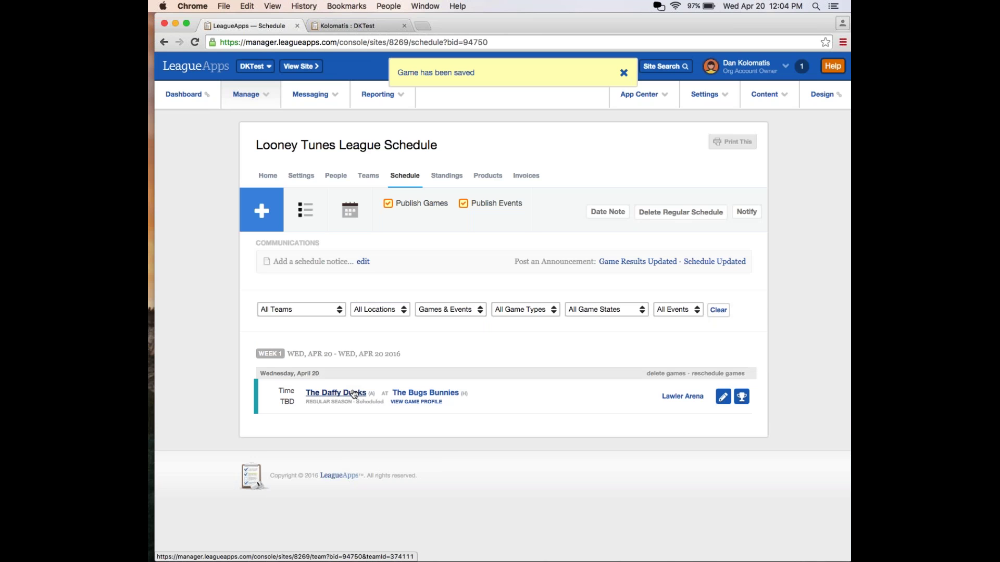
# Start Generate Schedule as a Regular Round Robin with all four teams and continue to days and times.
pyautogui.click(255, 218)
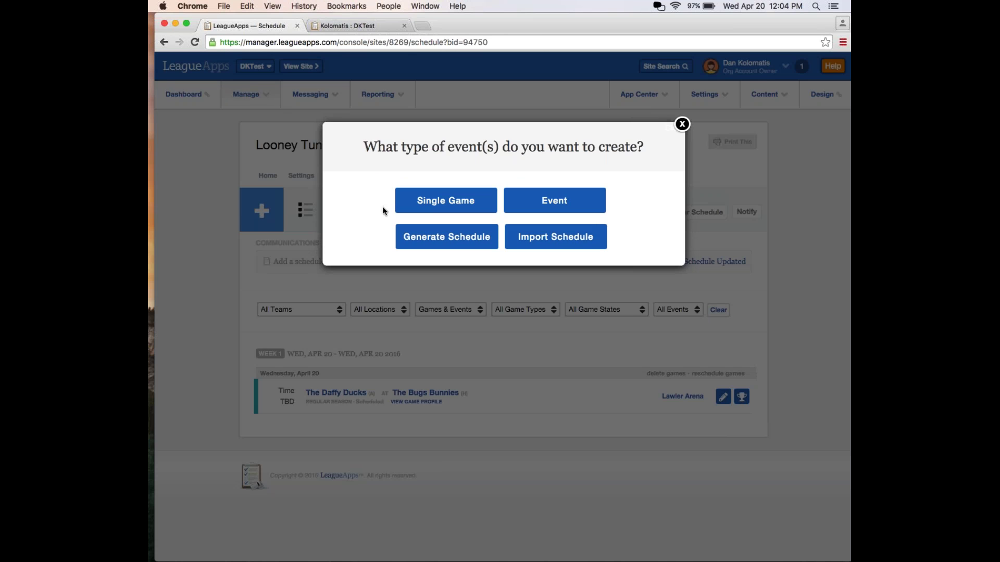
pyautogui.click(415, 238)
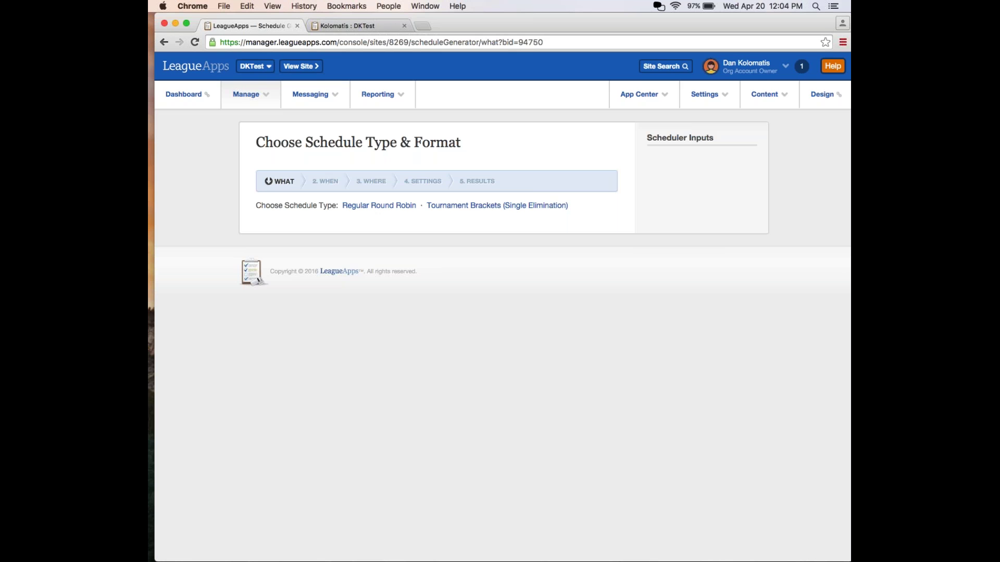
pyautogui.click(389, 206)
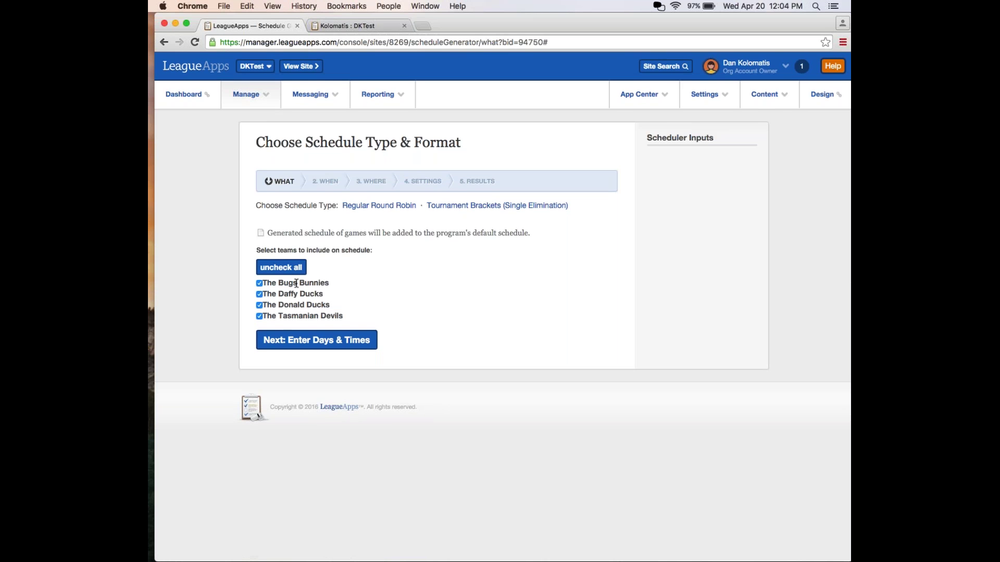
pyautogui.click(299, 341)
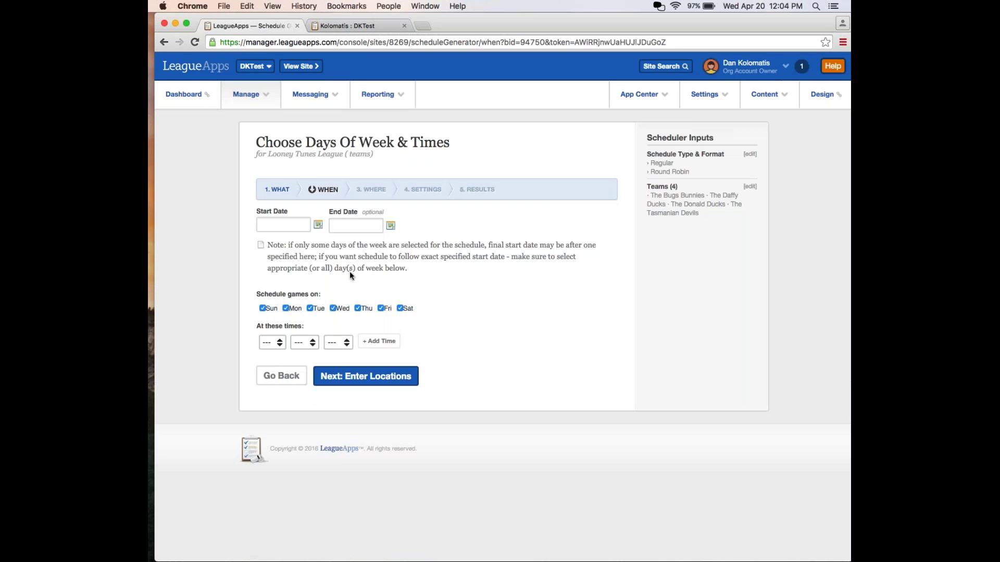
# Set the schedule dates from 04/20/2016 to 06/30/2016.
pyautogui.click(286, 224)
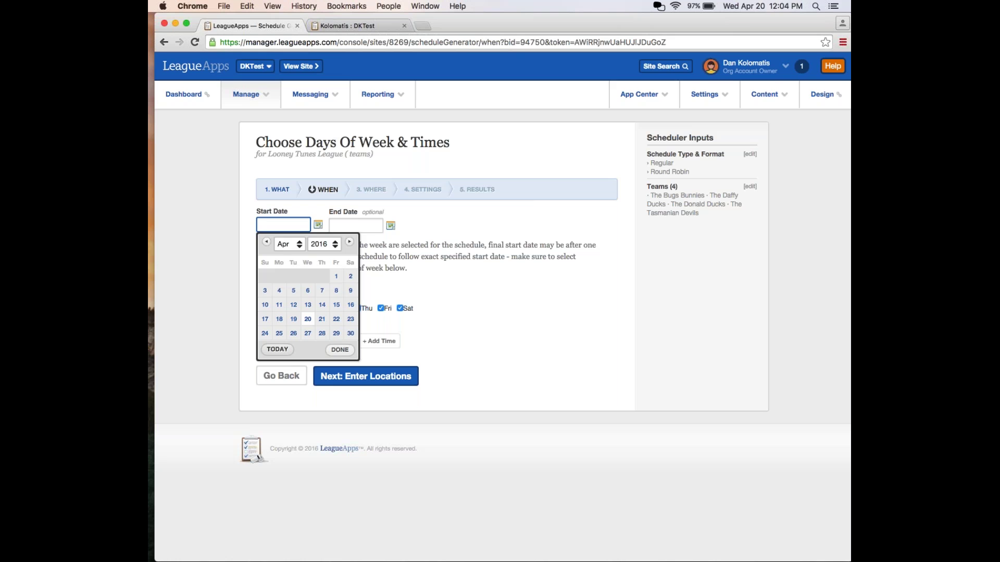
pyautogui.click(308, 319)
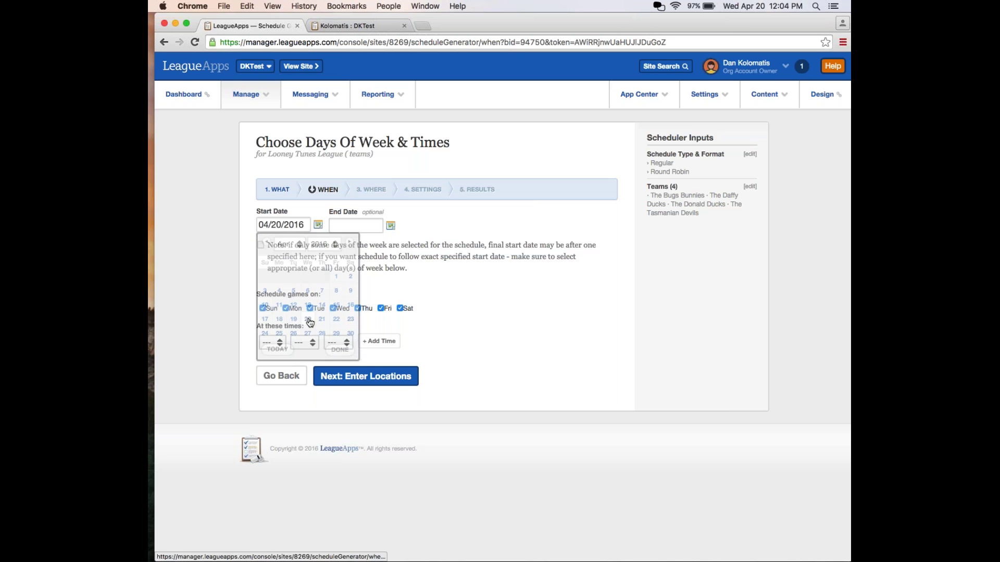
pyautogui.click(343, 228)
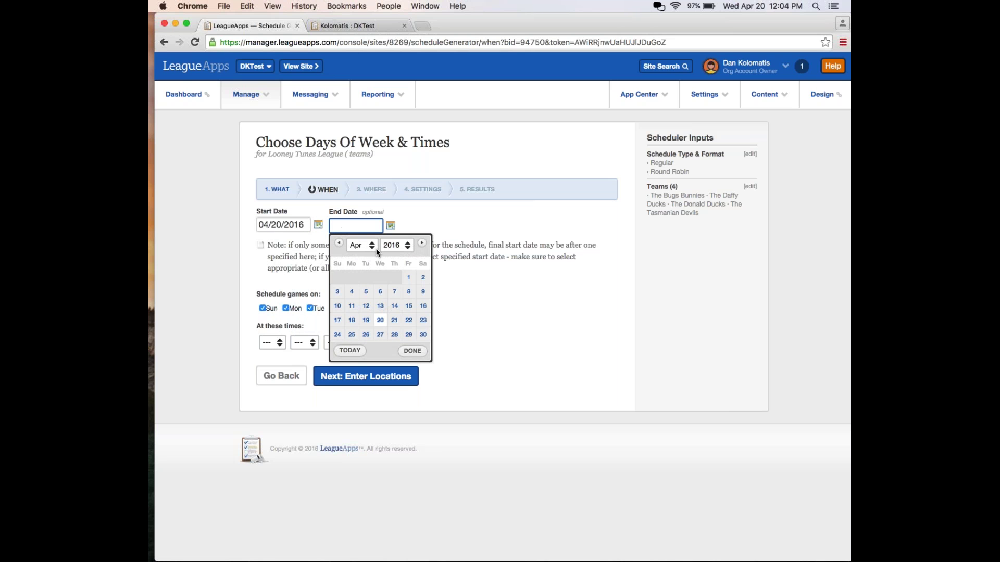
pyautogui.click(422, 243)
pyautogui.click(422, 244)
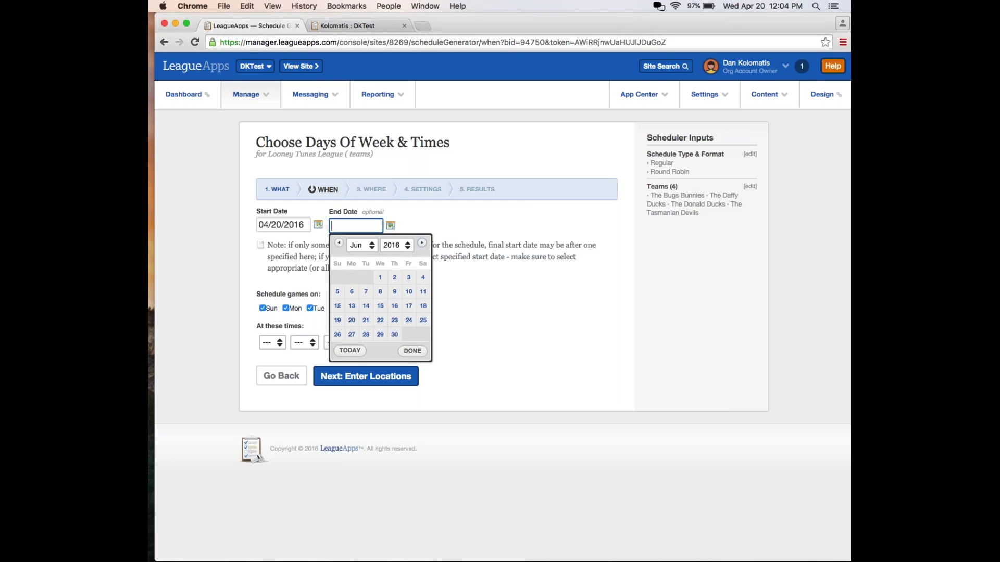
pyautogui.click(395, 335)
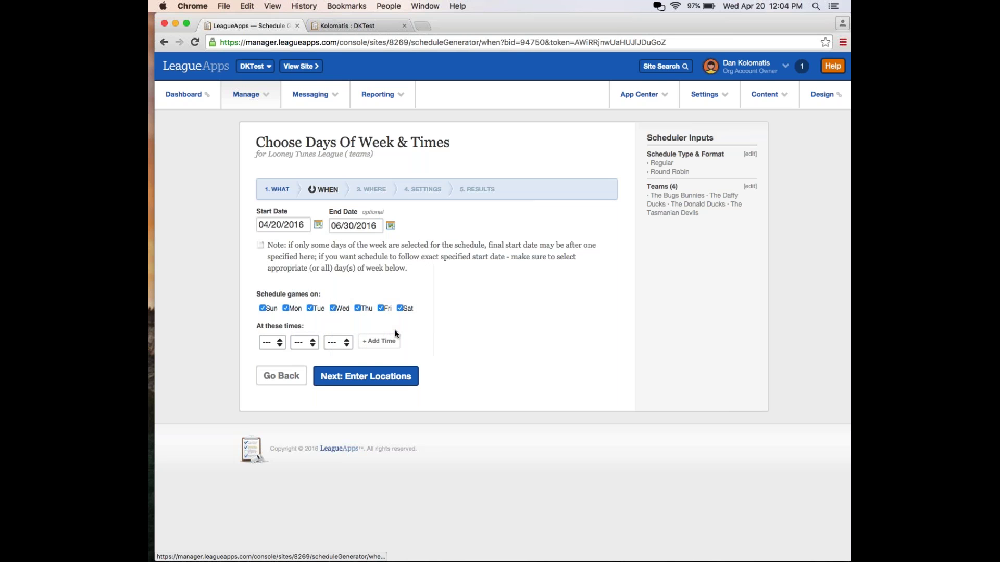
# Uncheck Monday, Wednesday, Thursday and Friday, leaving weekend game days.
pyautogui.click(286, 308)
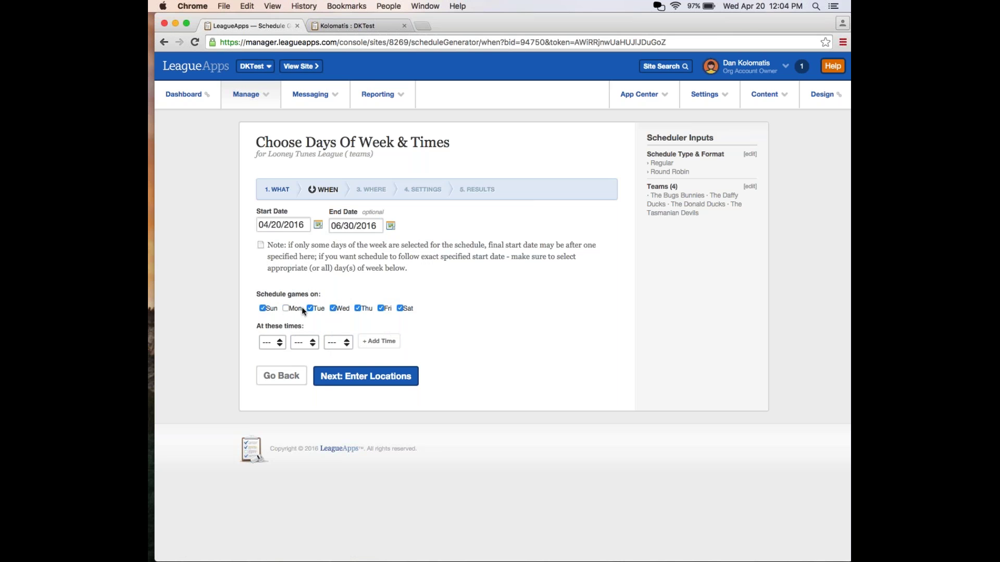
pyautogui.click(333, 310)
pyautogui.click(358, 308)
pyautogui.click(381, 308)
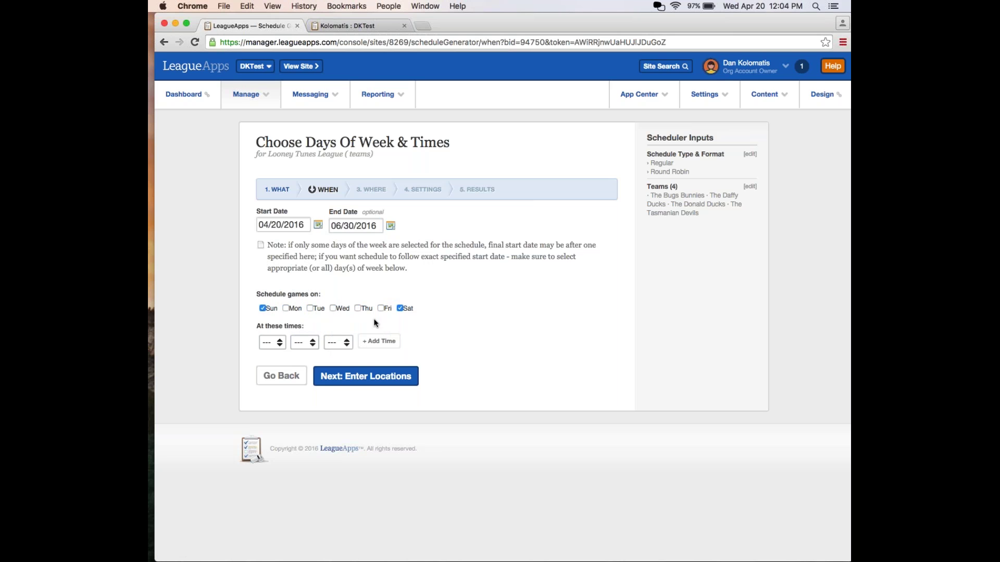
# Add 12:00PM as a game time.
pyautogui.click(276, 342)
pyautogui.click(275, 353)
pyautogui.click(313, 342)
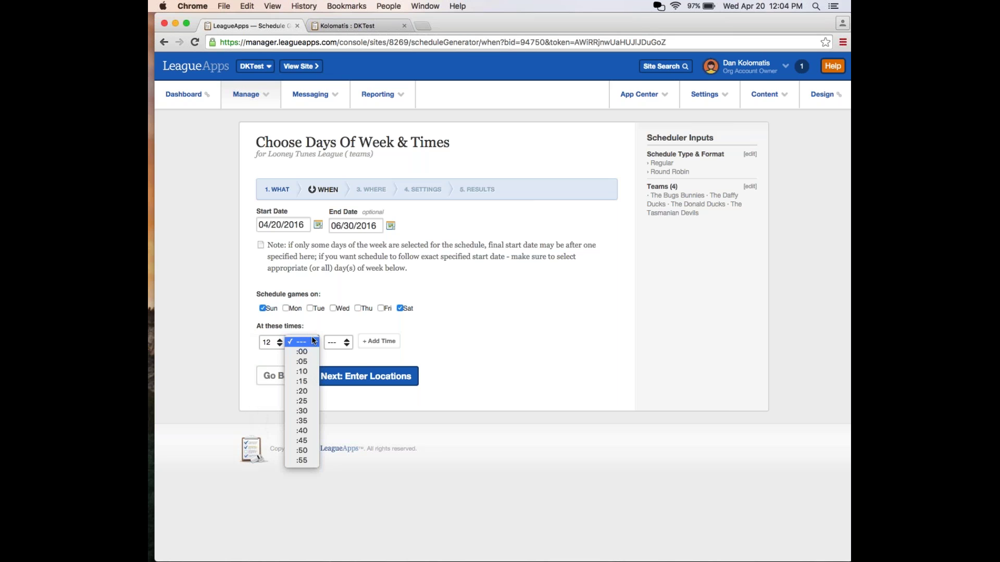
pyautogui.click(307, 351)
pyautogui.click(338, 343)
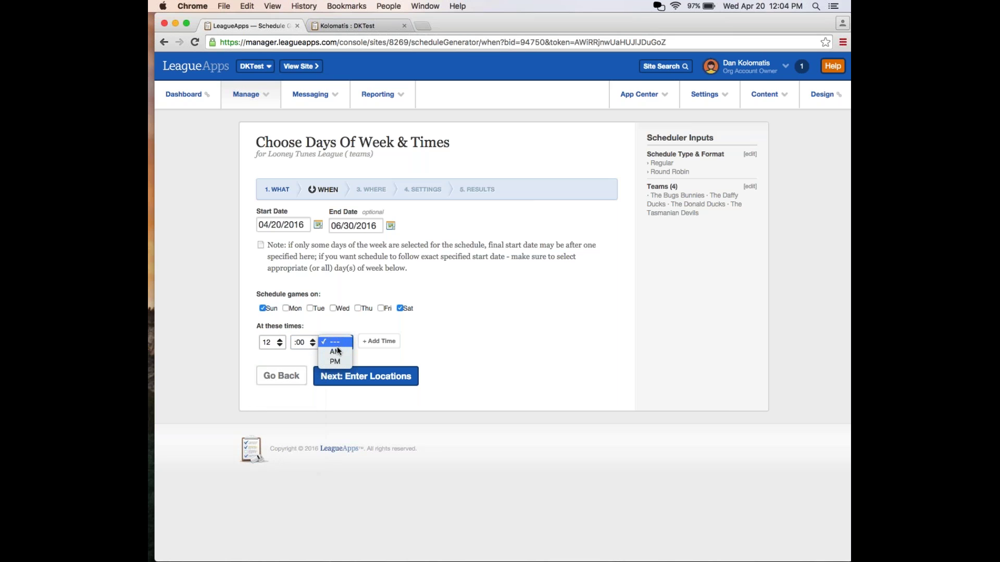
pyautogui.press('Escape')
pyautogui.click(337, 365)
pyautogui.click(379, 341)
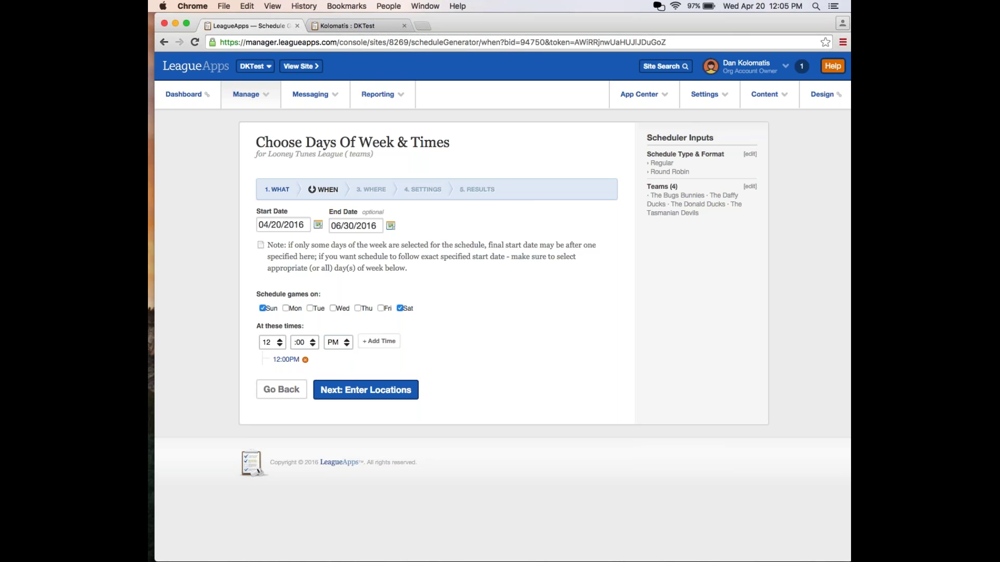
# Add 02:00PM as a second game time.
pyautogui.click(276, 339)
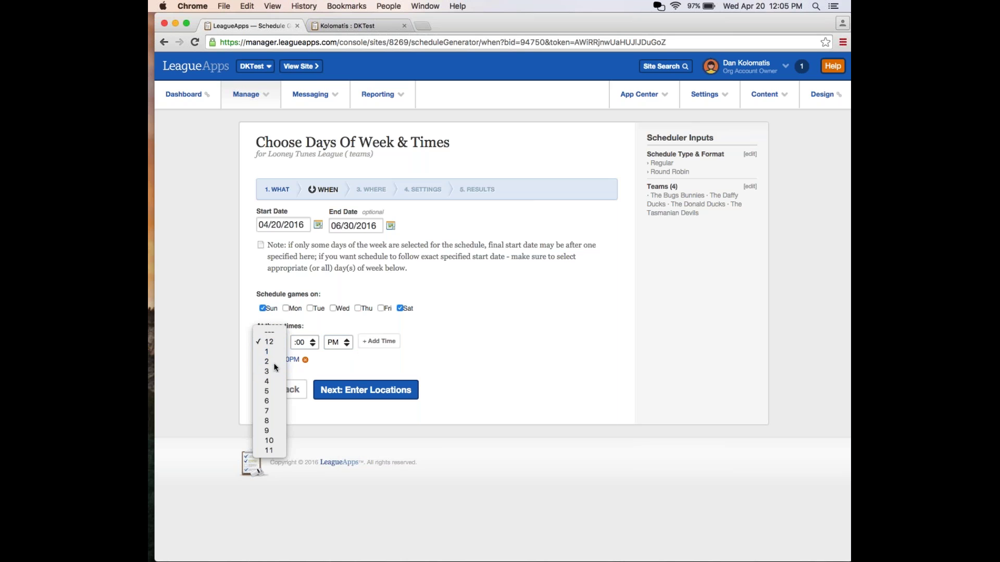
pyautogui.click(274, 363)
pyautogui.click(302, 342)
pyautogui.click(301, 343)
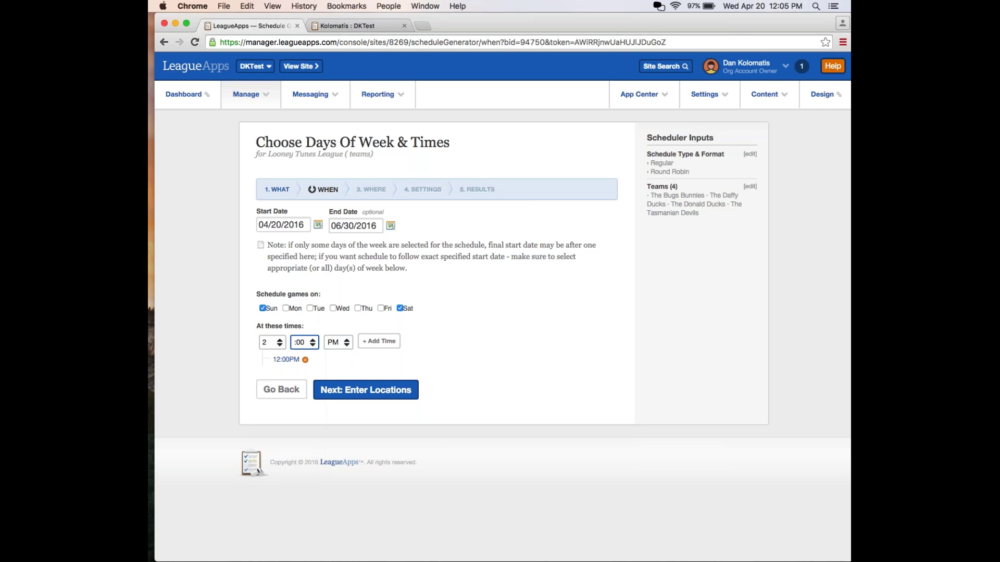
pyautogui.click(371, 342)
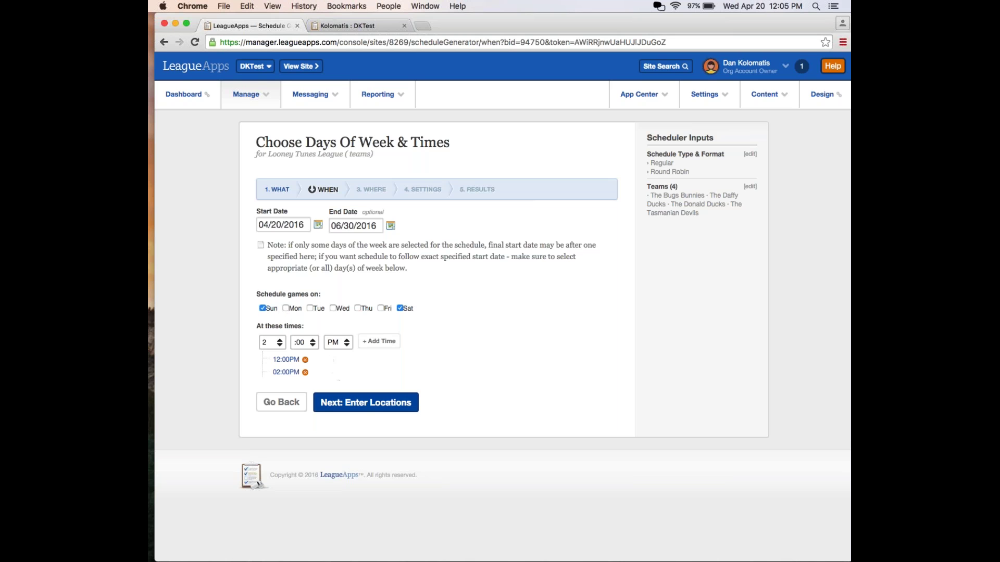
# Choose Lawler Arena as the game location and move on to settings.
pyautogui.click(363, 402)
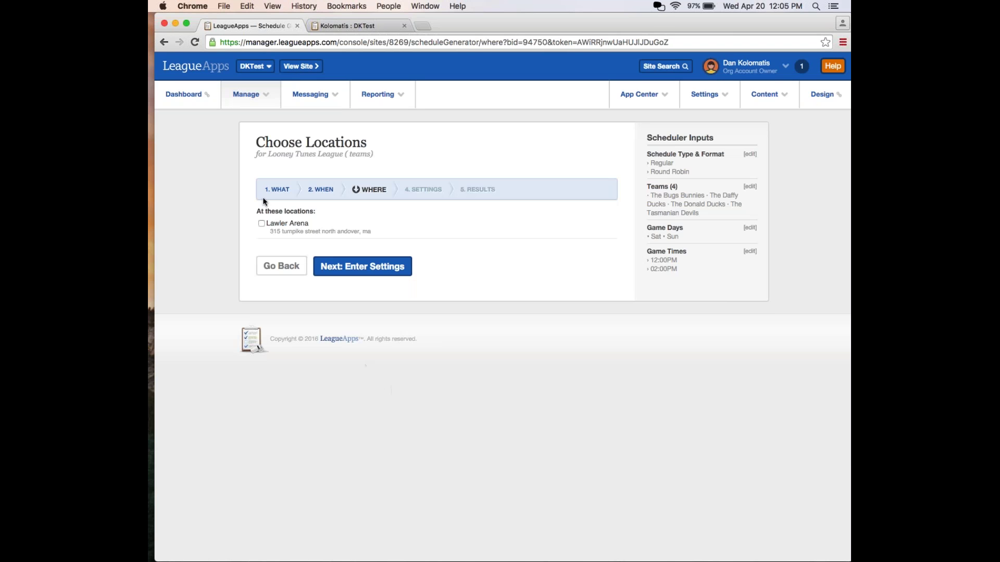
pyautogui.click(270, 227)
pyautogui.click(325, 266)
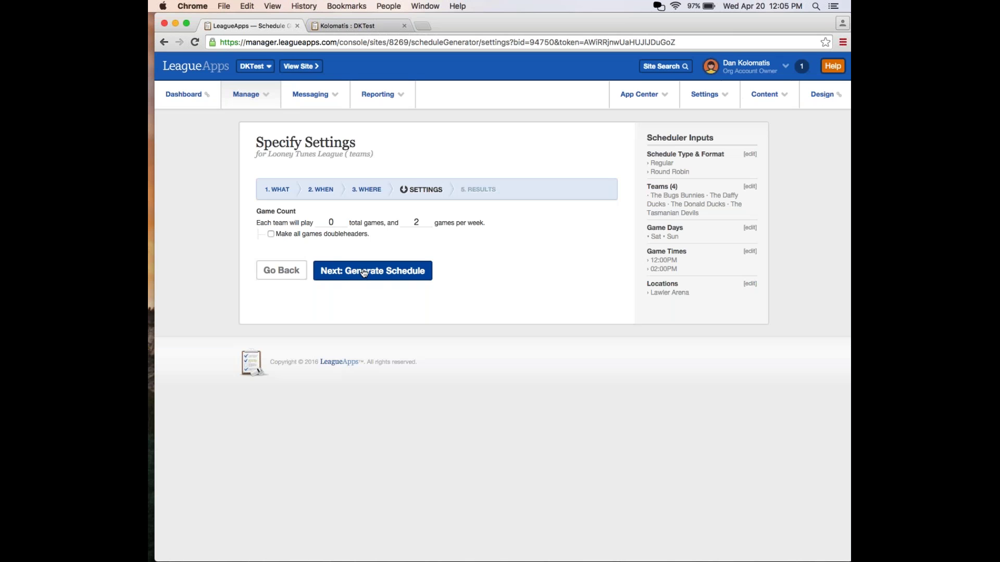
# Set total games per team to 2 and games per week to 1, then generate.
pyautogui.click(332, 223)
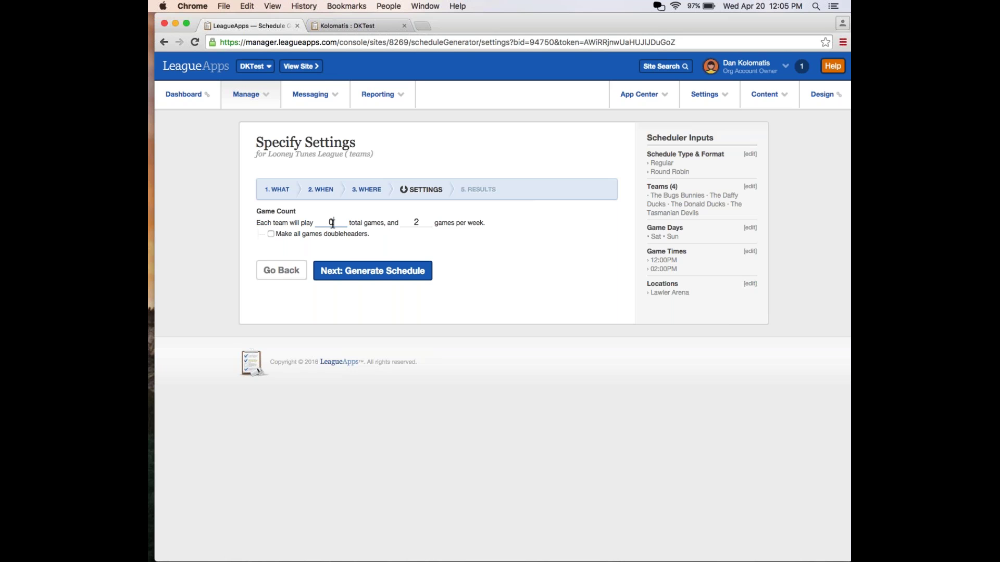
pyautogui.press('BackSpace')
pyautogui.click(420, 222)
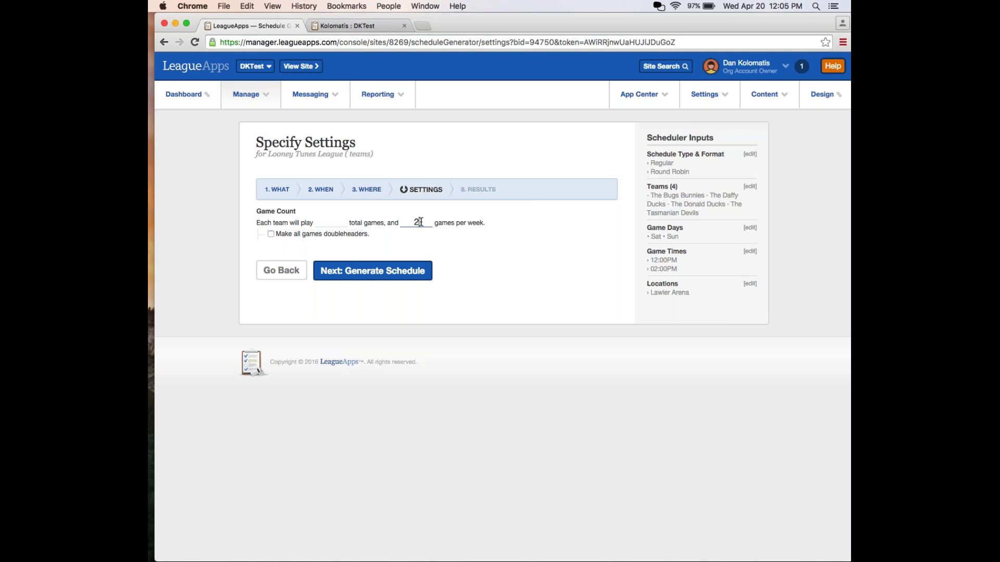
pyautogui.click(330, 222)
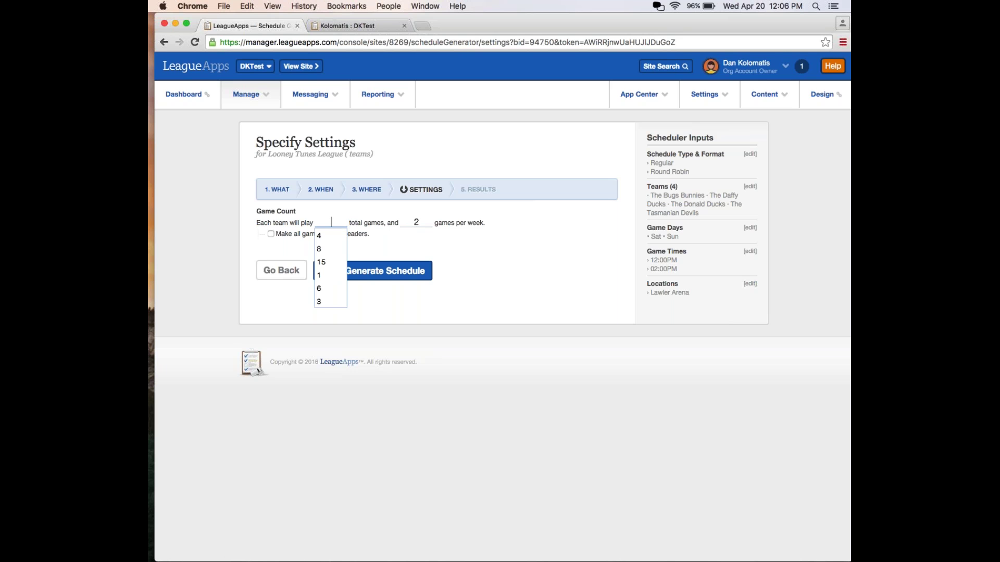
pyautogui.click(418, 219)
pyautogui.click(332, 222)
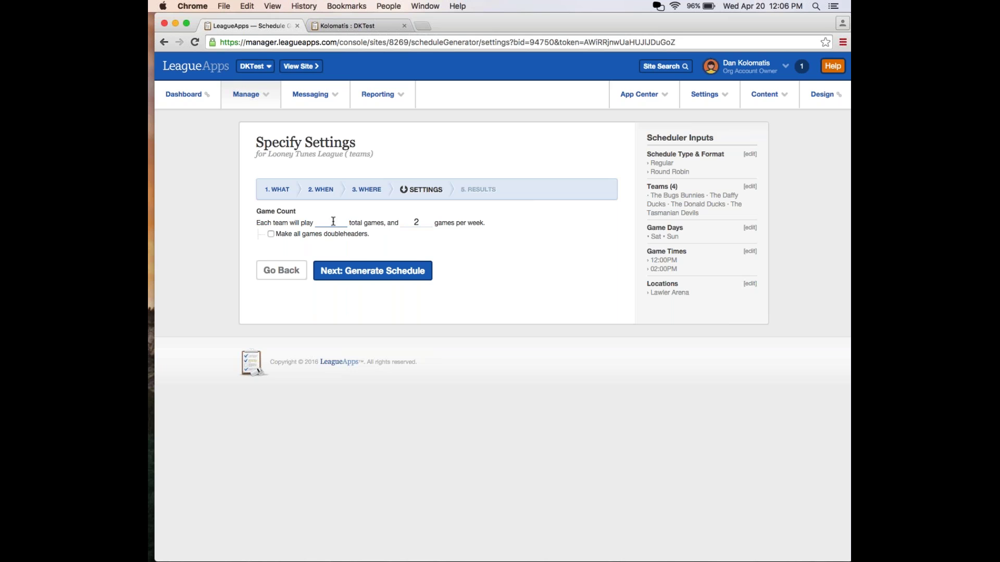
pyautogui.write('2')
pyautogui.click(418, 223)
pyautogui.press('BackSpace')
pyautogui.write('1')
pyautogui.click(407, 266)
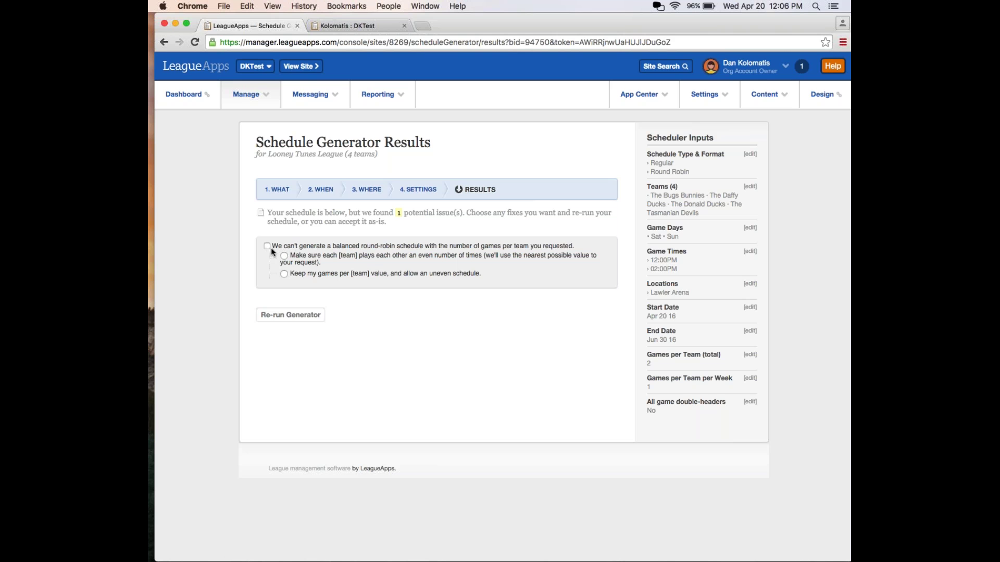
# Fix the round-robin issue so each team plays each other evenly, and re-run the generator.
pyautogui.click(270, 247)
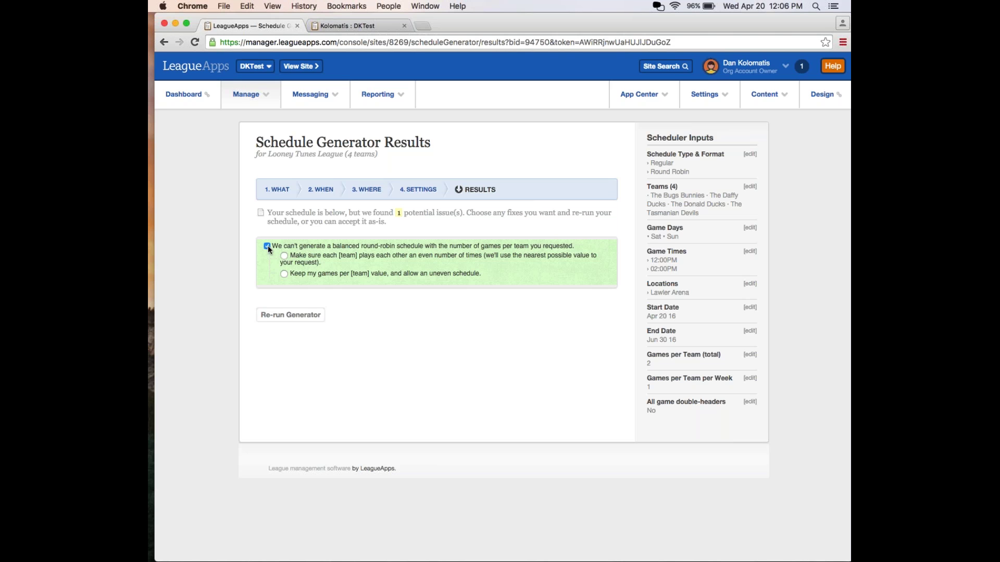
pyautogui.click(285, 257)
pyautogui.click(290, 321)
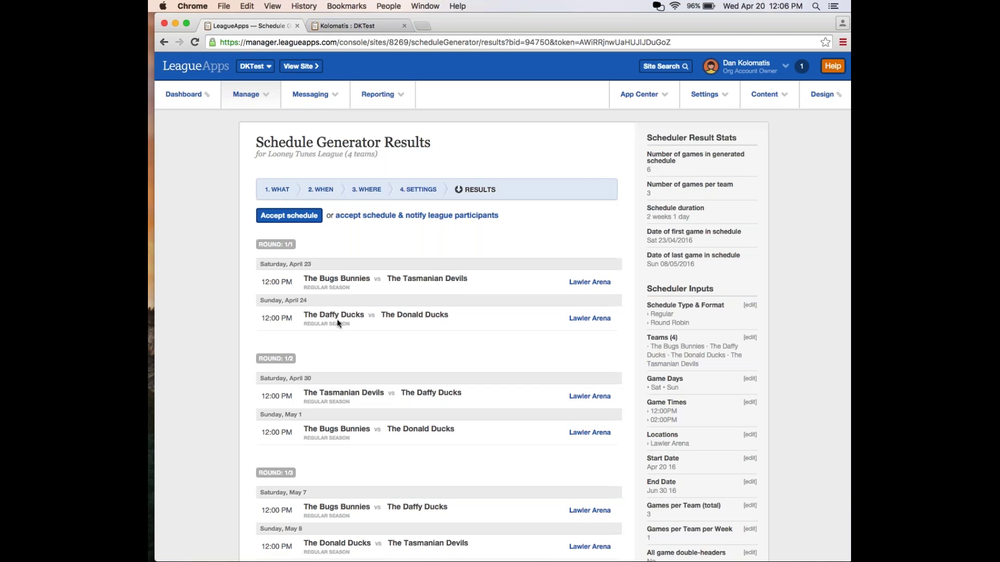
# Review the six-game, 3-games-per-team result and accept the schedule.
pyautogui.scroll(-2, 337, 320)
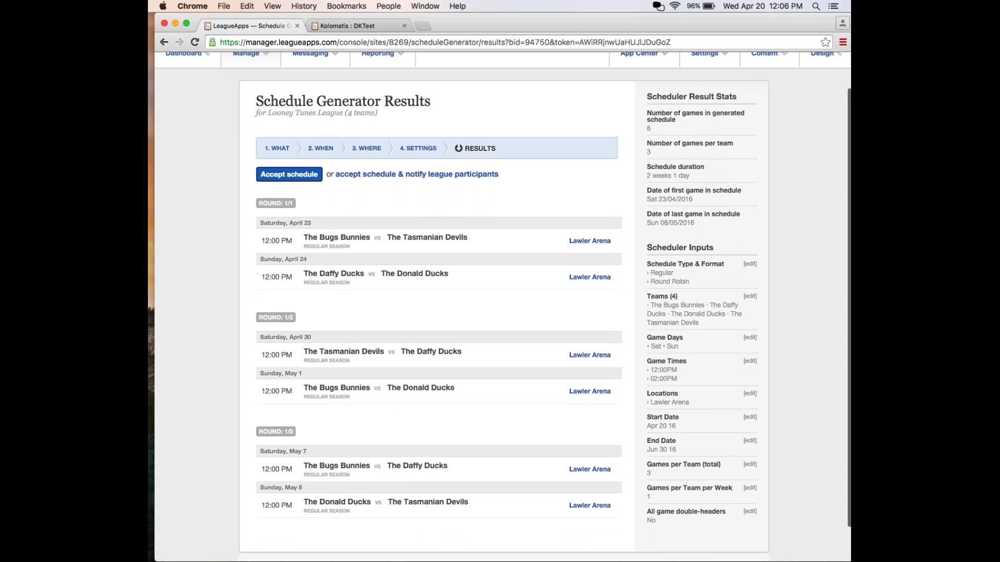
pyautogui.scroll(-2, 503, 308)
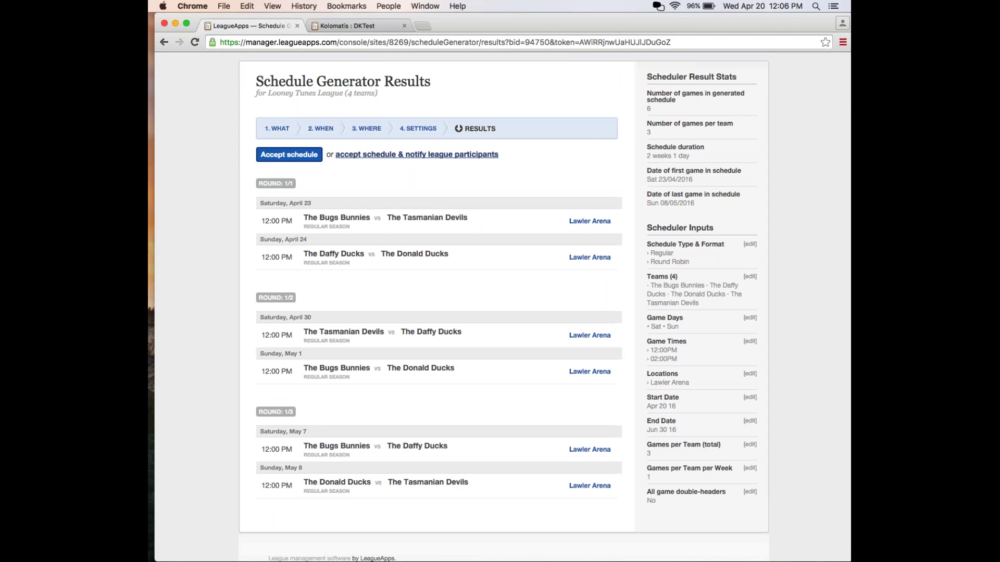
pyautogui.click(272, 161)
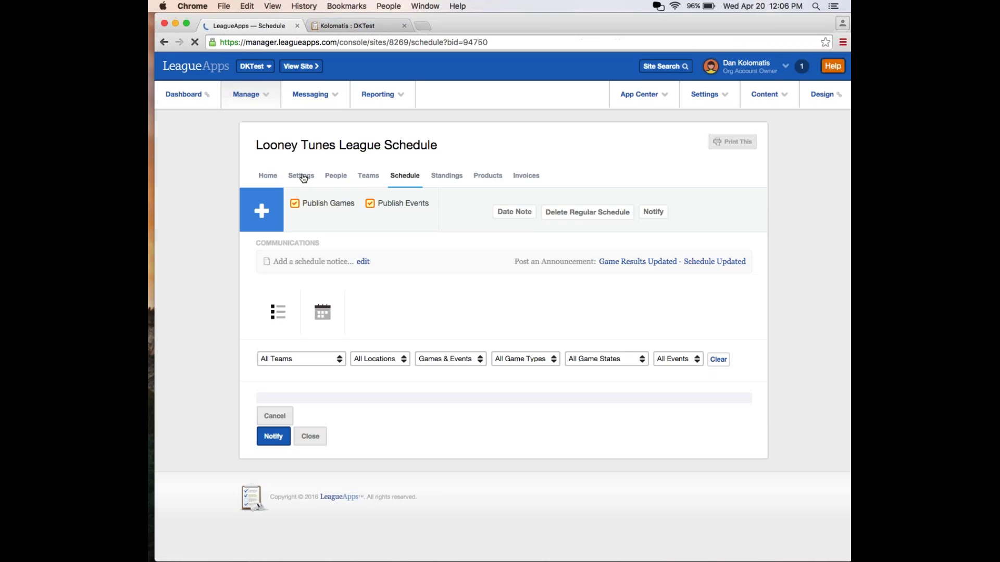
# Scroll through the accepted League Schedule weeks and return to the top of the page.
pyautogui.moveTo(300, 175)
pyautogui.scroll(-5, 448, 190)
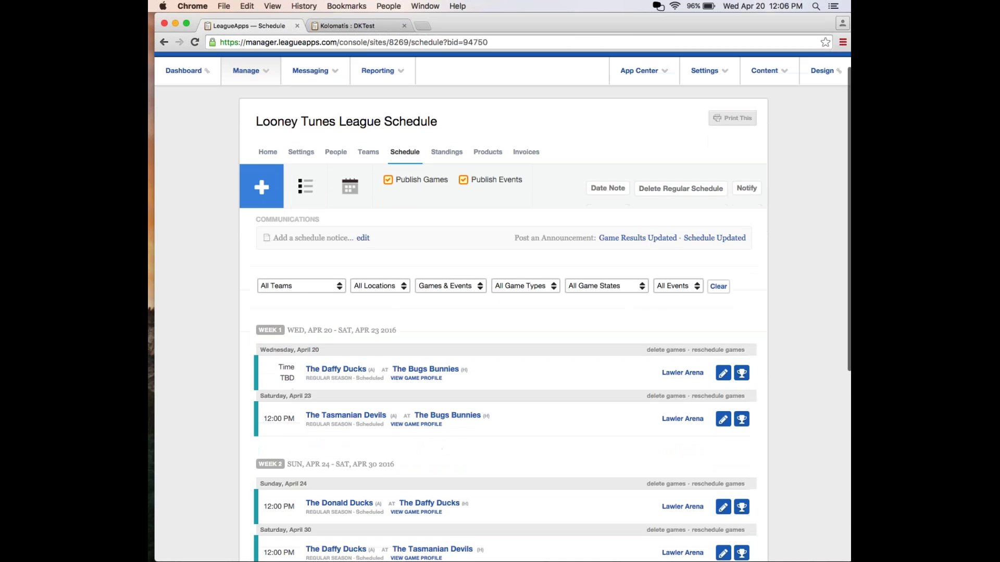
pyautogui.scroll(-3, 448, 190)
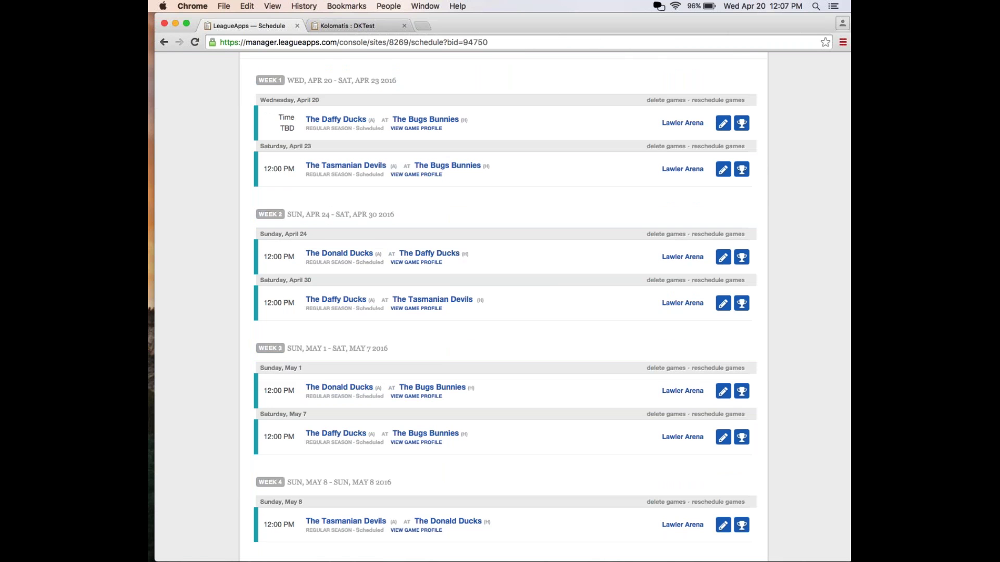
pyautogui.rightClick(453, 257)
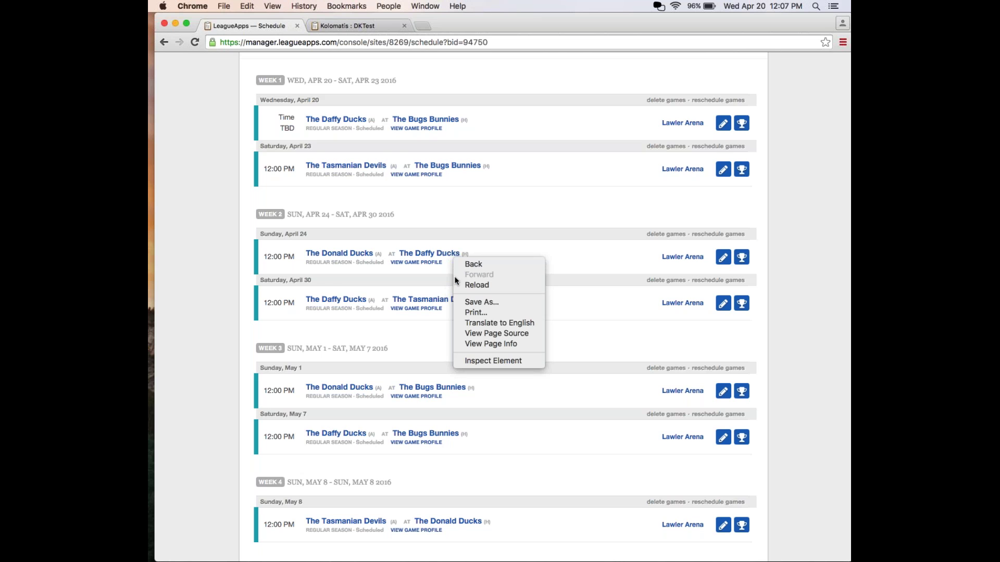
pyautogui.click(538, 225)
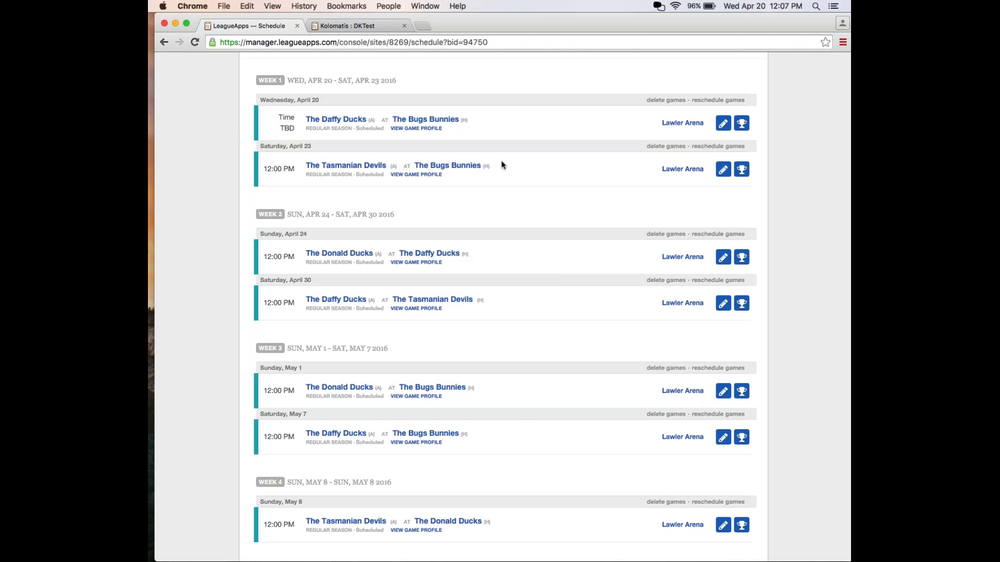
pyautogui.scroll(5, 501, 165)
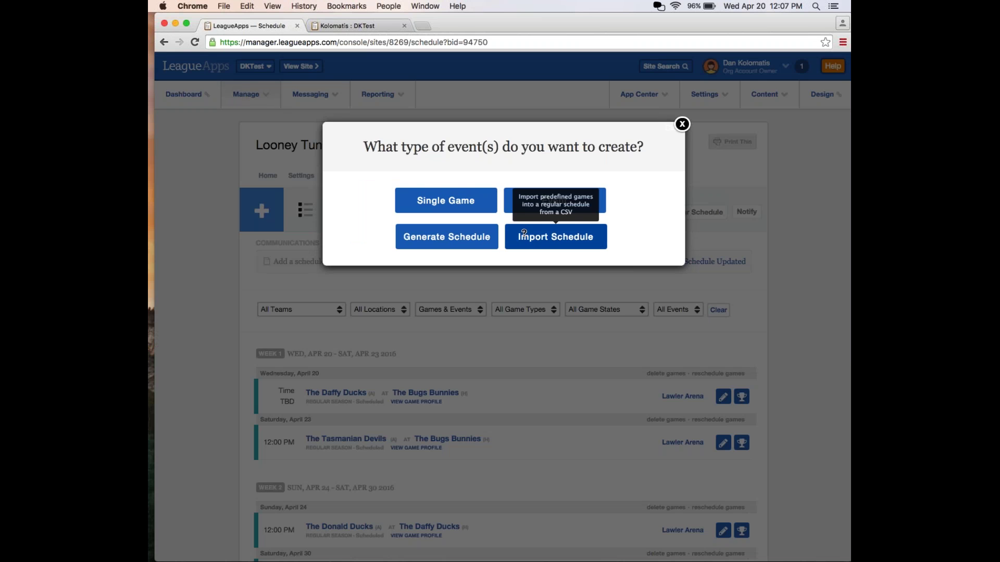
# Choose Import Schedule to start bringing in games from a CSV file.
pyautogui.click(554, 246)
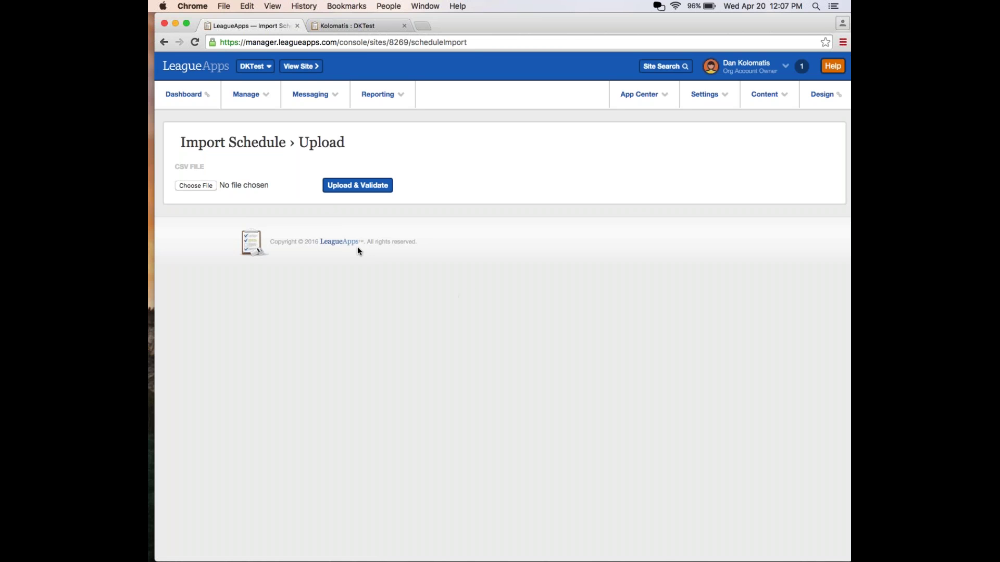
# Open the LeagueApps support site in a new tab and search for importing a schedule.
pyautogui.click(424, 26)
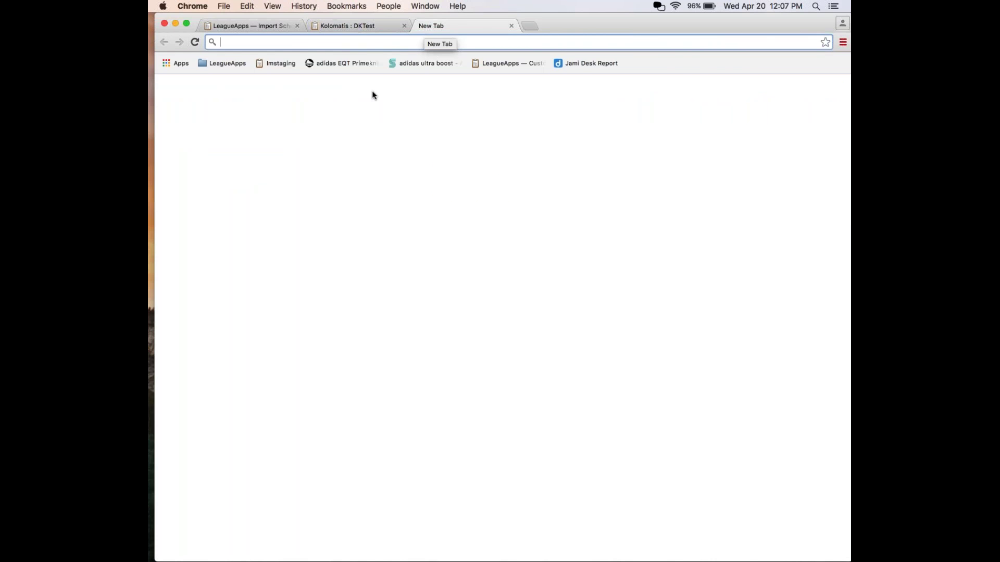
pyautogui.write('su')
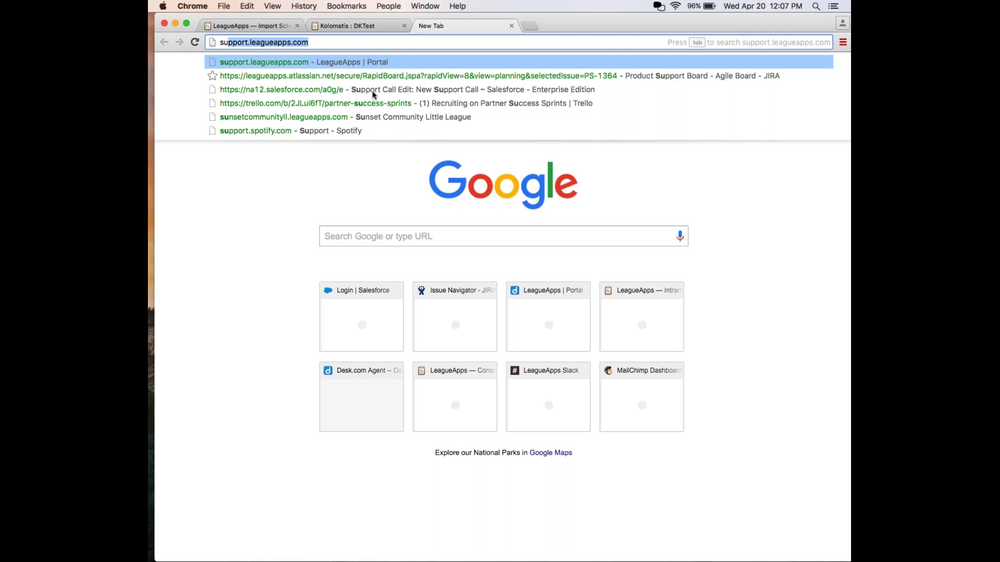
pyautogui.press('Return')
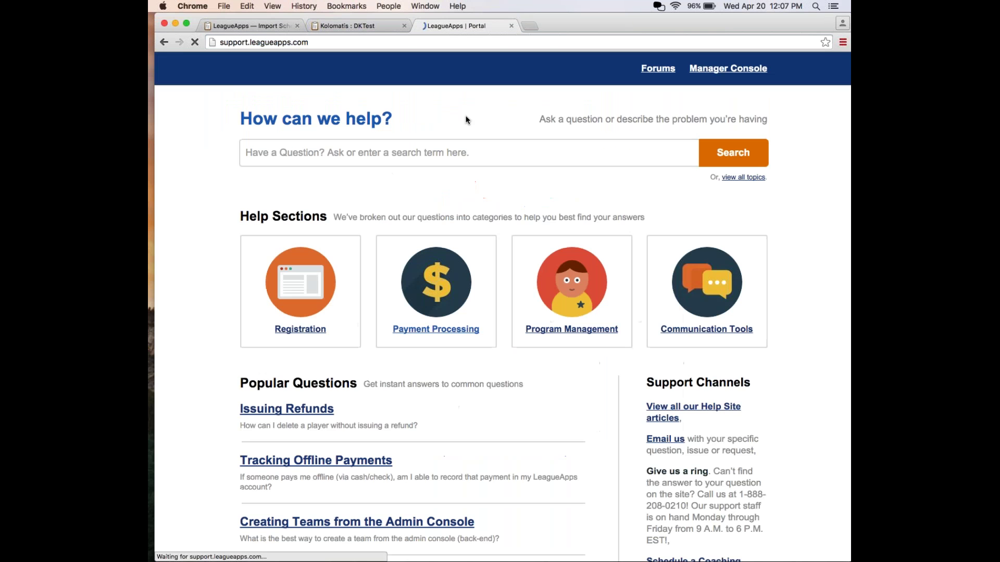
pyautogui.write('howq')
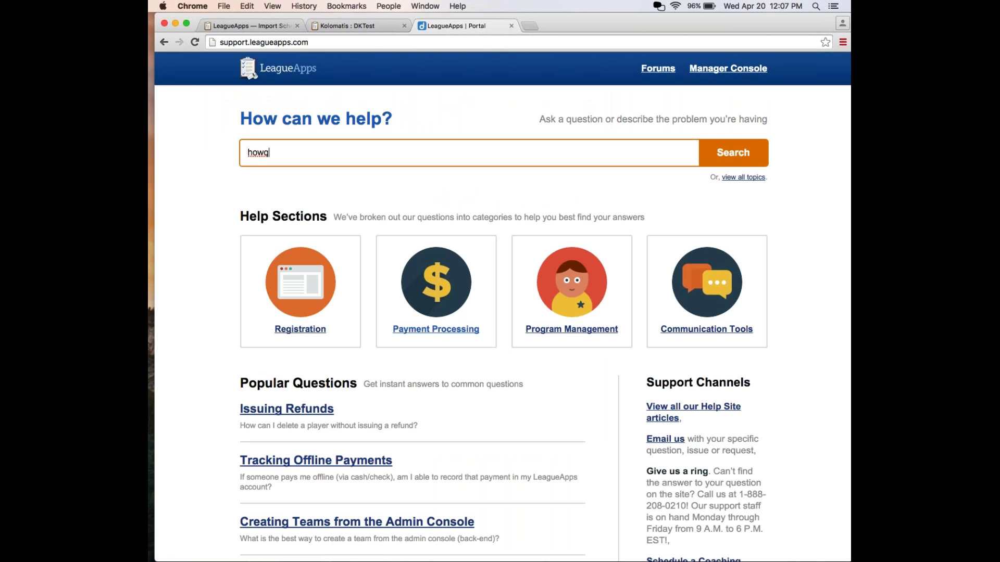
pyautogui.press('BackSpace')
pyautogui.write('t')
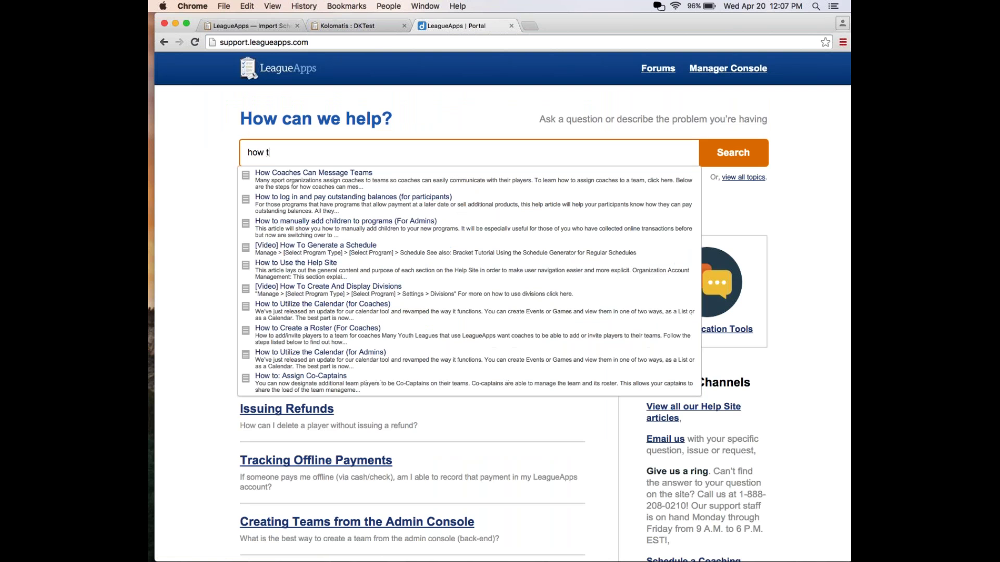
pyautogui.write('o ge')
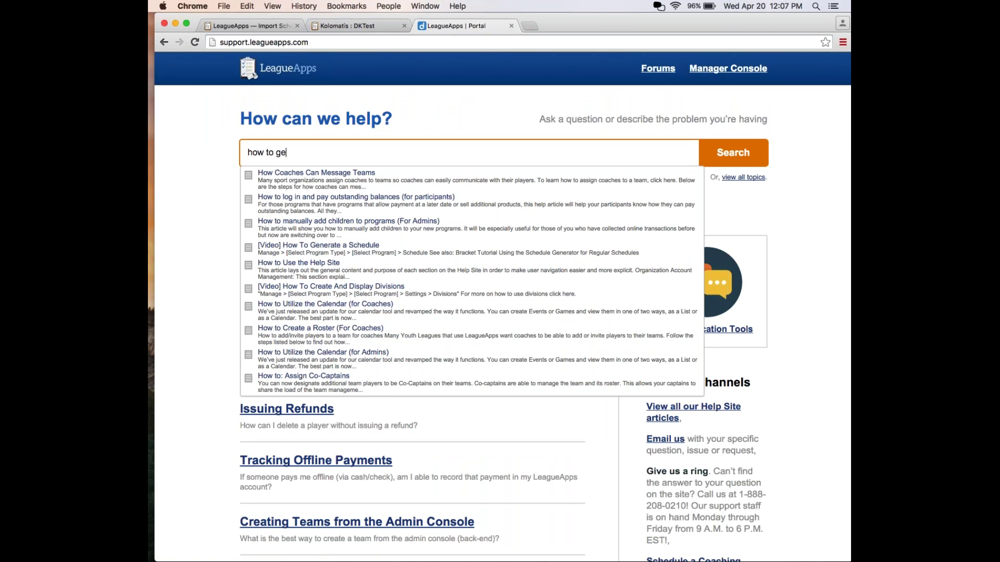
pyautogui.press('BackSpace')
pyautogui.press('BackSpace')
pyautogui.write('import a s')
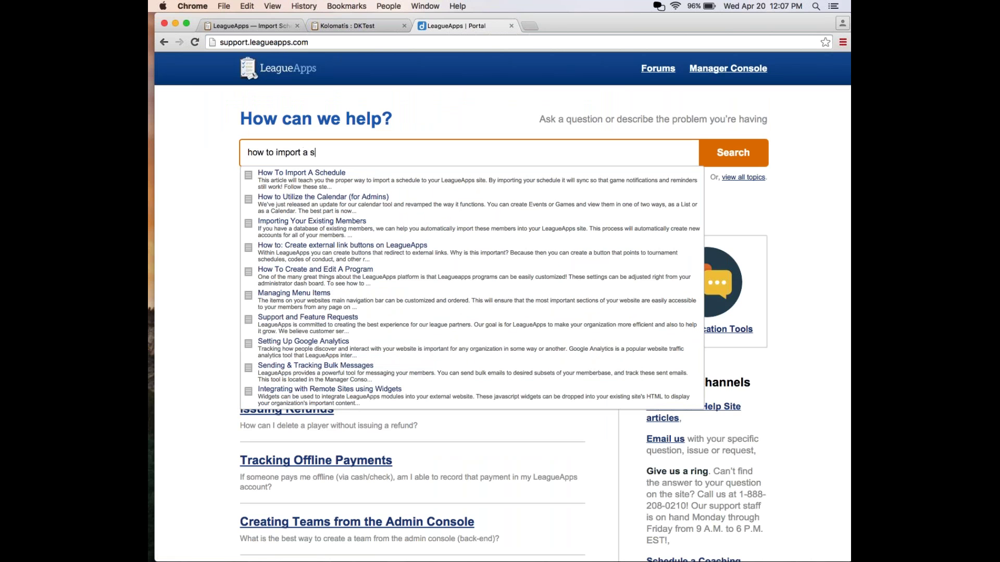
pyautogui.write('che')
pyautogui.press('Up')
pyautogui.press('Return')
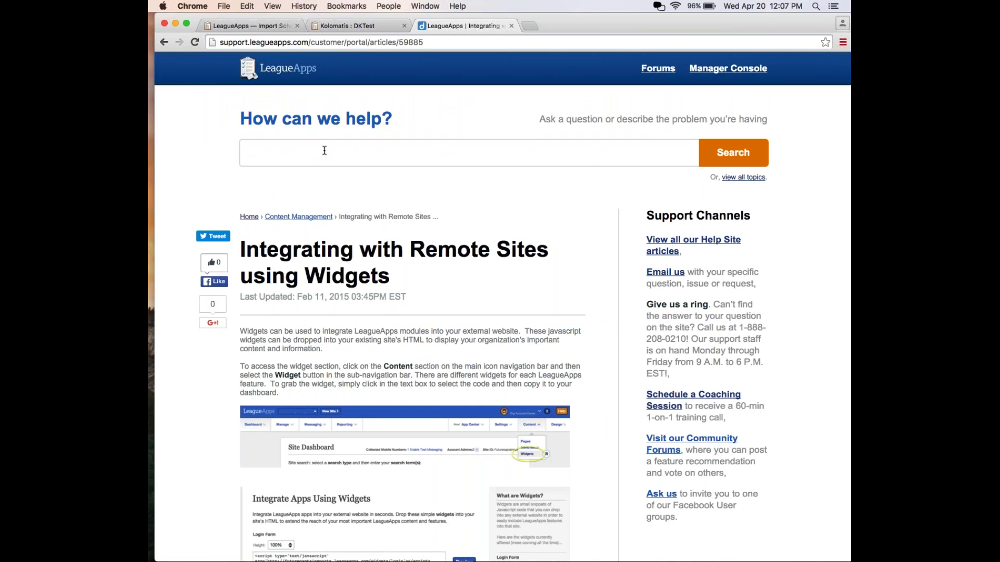
# Search 'how to import a schedule', open that article, and download and open its sample template in Excel.
pyautogui.click(324, 150)
pyautogui.write('how to ')
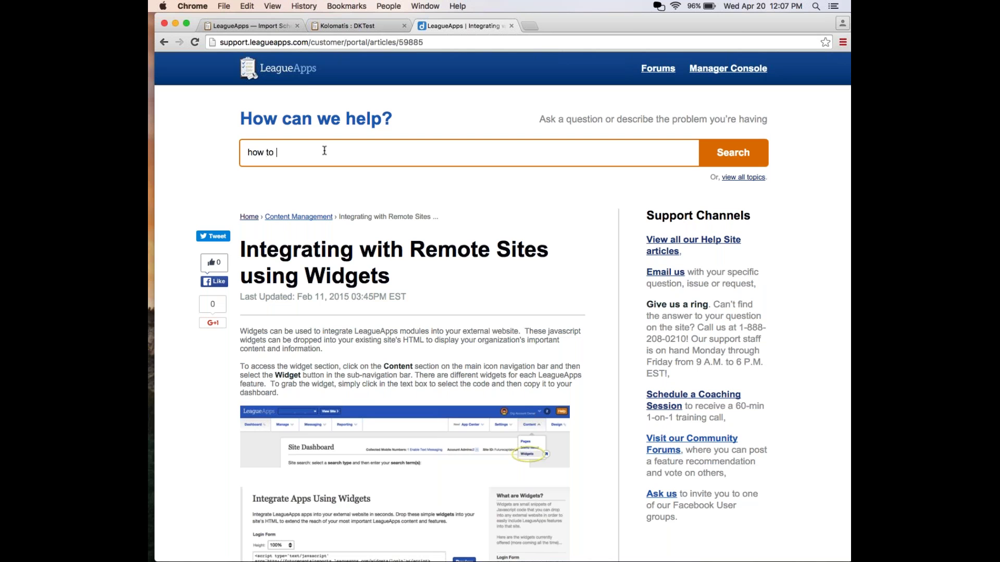
pyautogui.write('import a schedue')
pyautogui.press('BackSpace')
pyautogui.press('BackSpace')
pyautogui.write('ule')
pyautogui.press('Return')
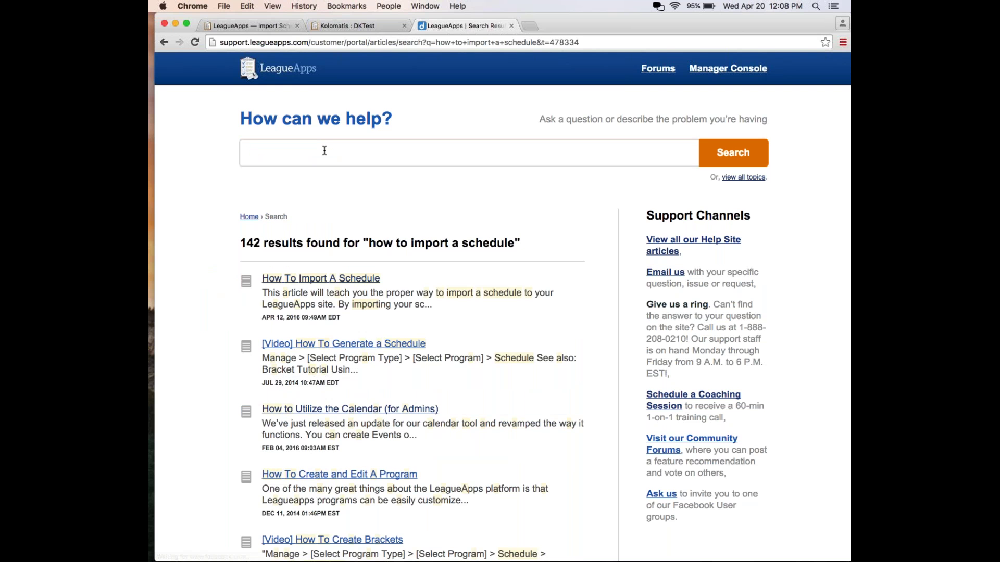
pyautogui.click(292, 279)
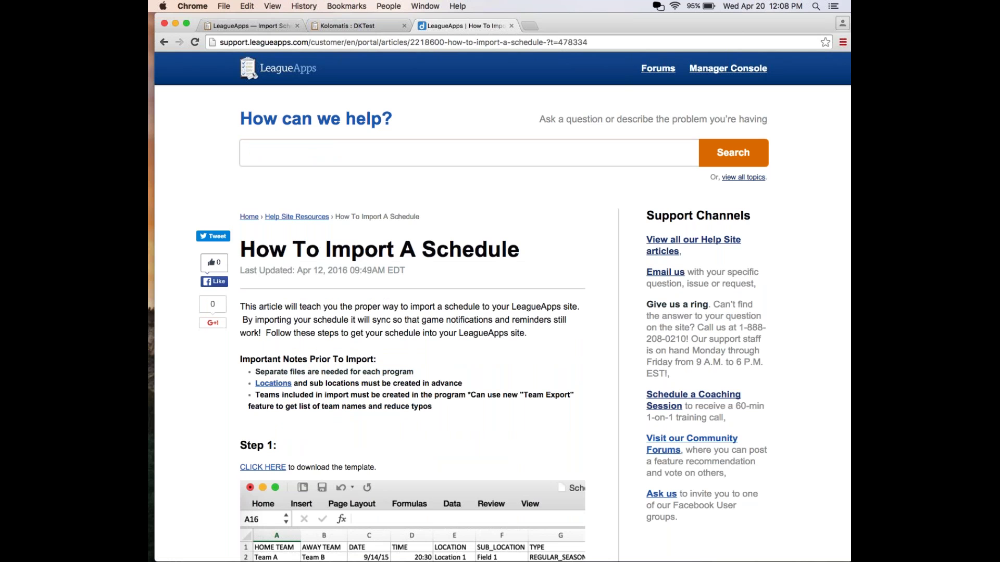
pyautogui.scroll(-5, 336, 357)
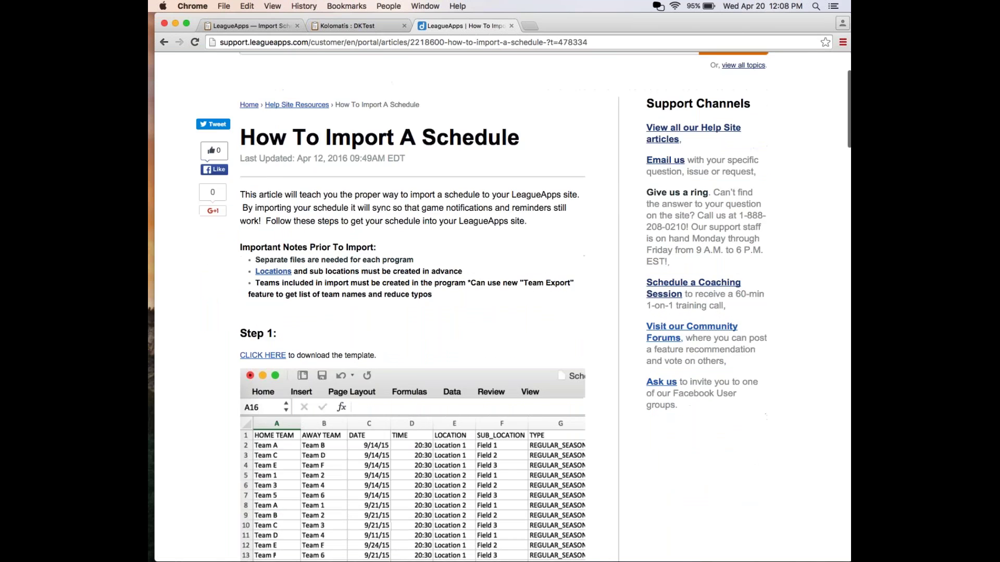
pyautogui.click(309, 341)
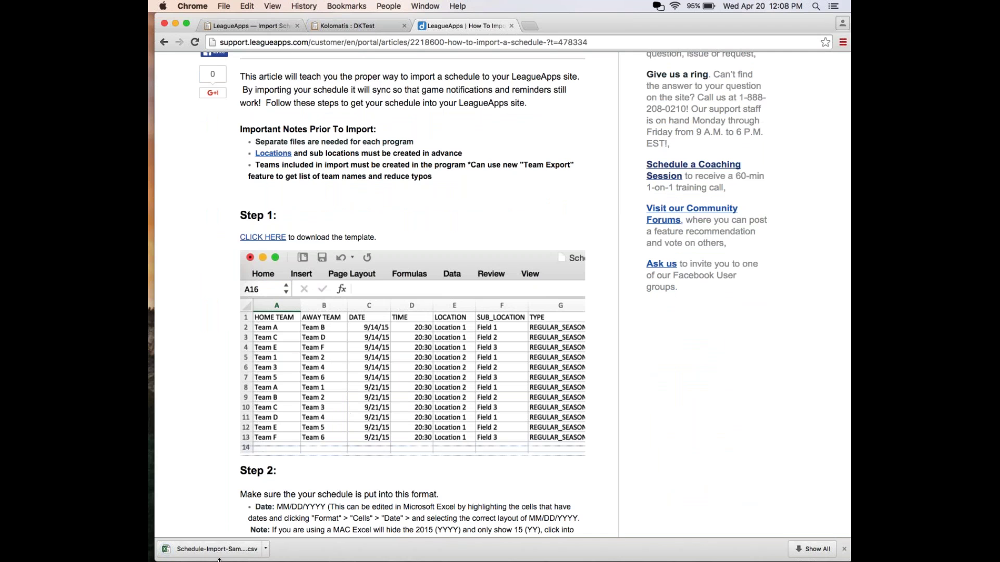
pyautogui.click(209, 549)
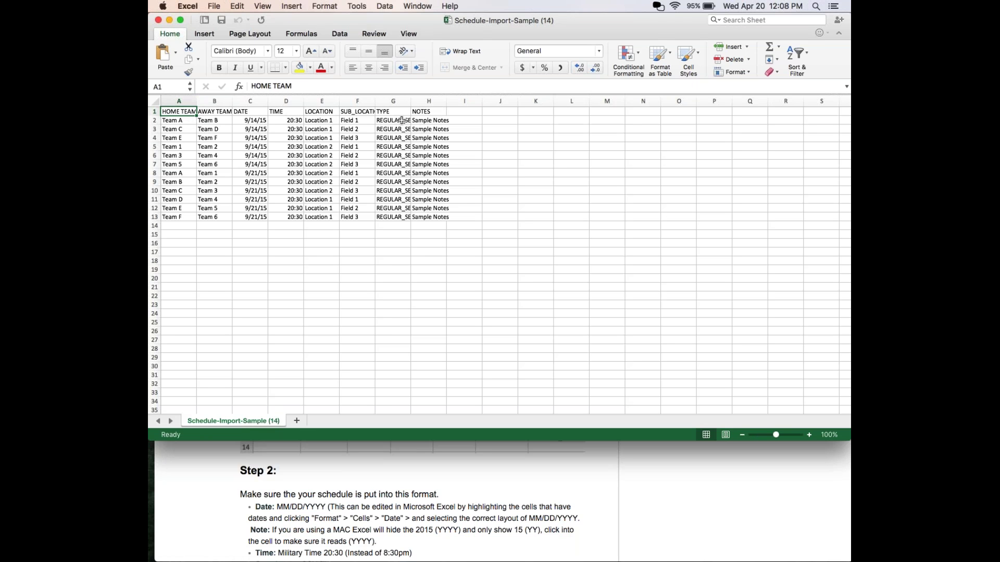
# Inspect the template's SUB_LOCATION, TYPE and NOTES columns and the date/time formats in D2, C2 and C11.
pyautogui.click(357, 101)
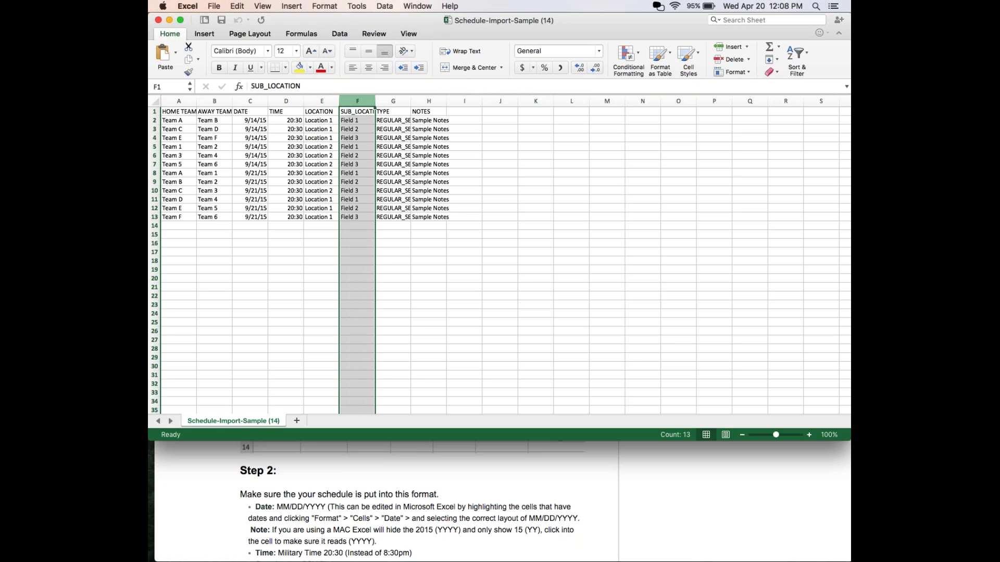
pyautogui.click(393, 101)
pyautogui.click(428, 101)
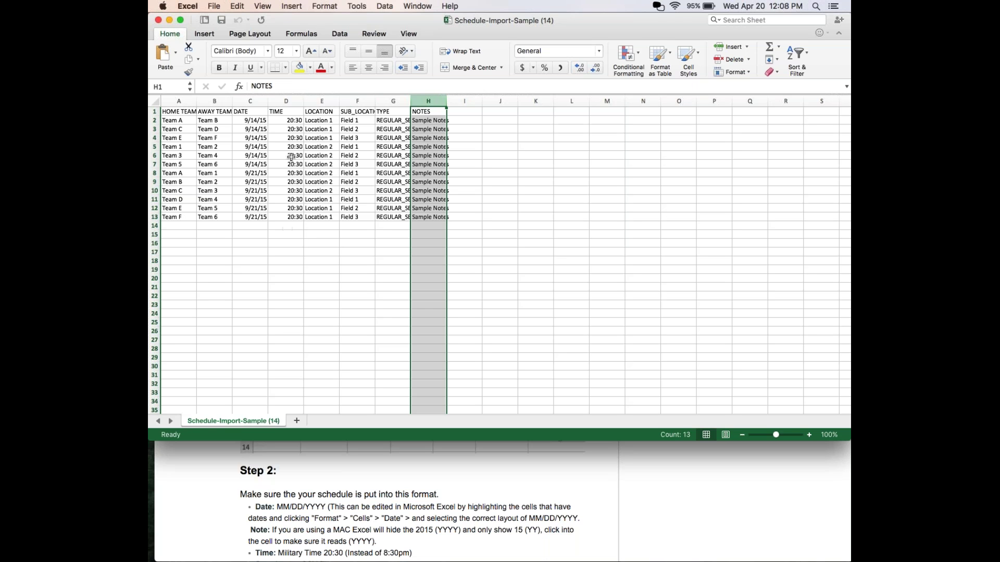
pyautogui.click(288, 121)
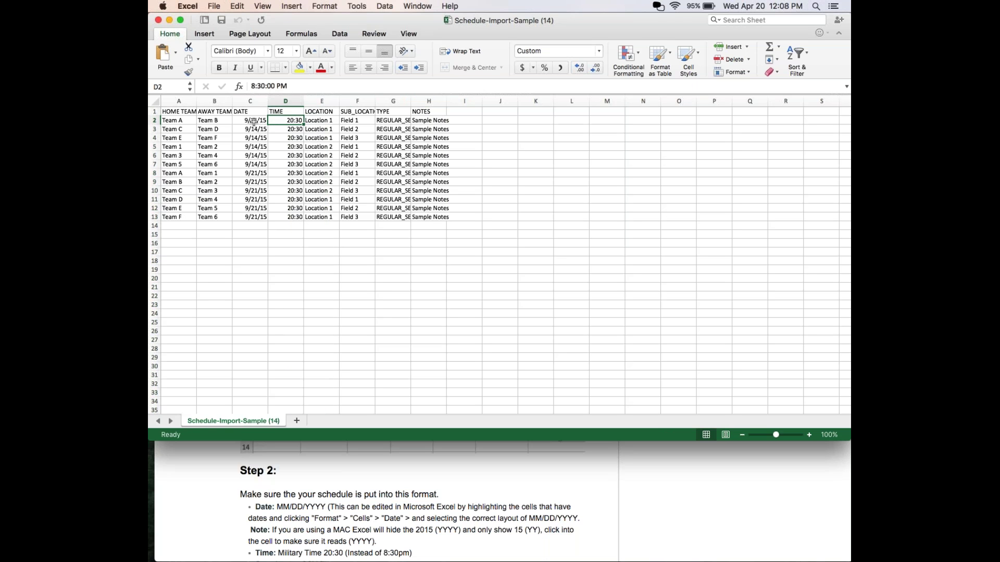
pyautogui.click(254, 121)
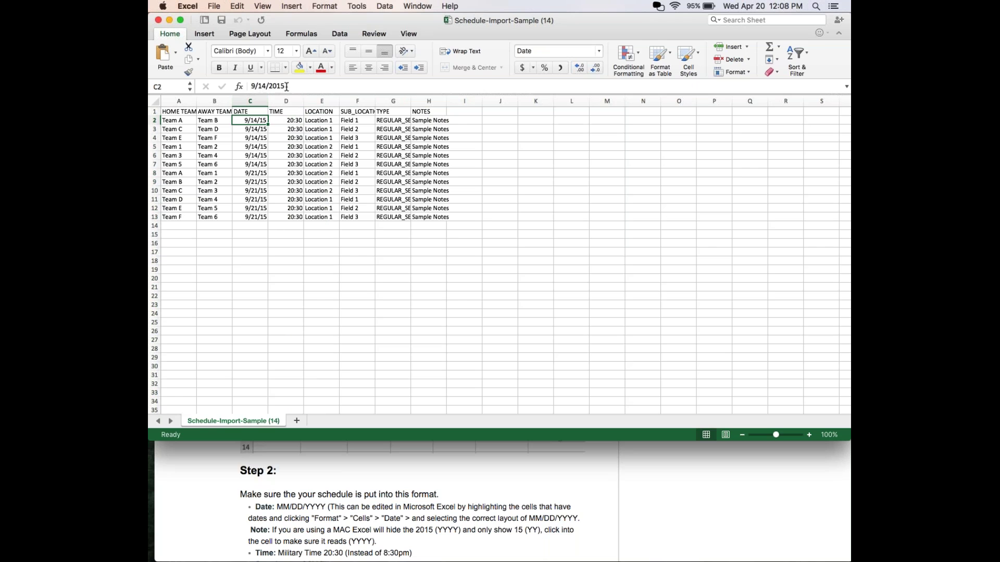
pyautogui.moveTo(287, 87); pyautogui.dragTo(247, 84)
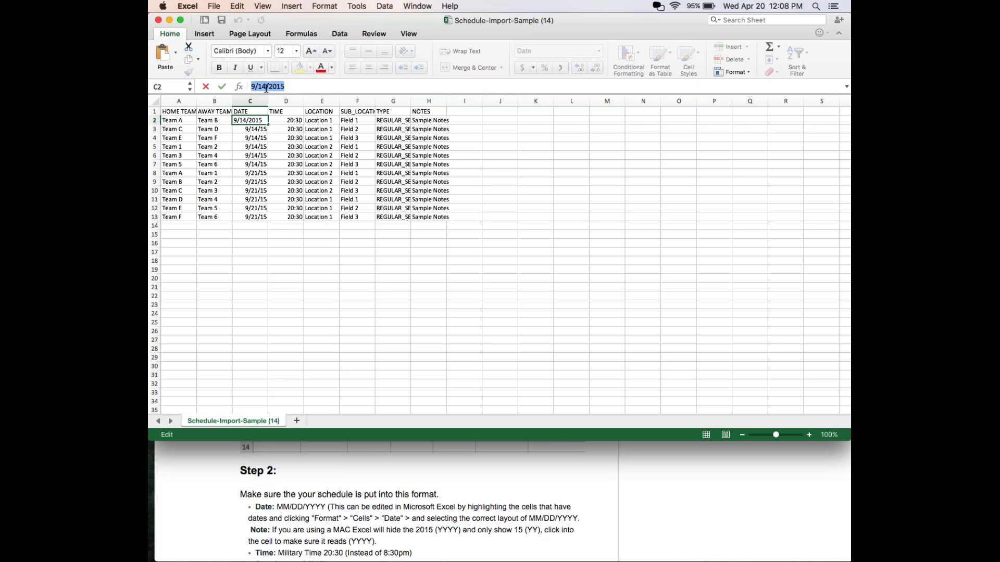
pyautogui.click(256, 202)
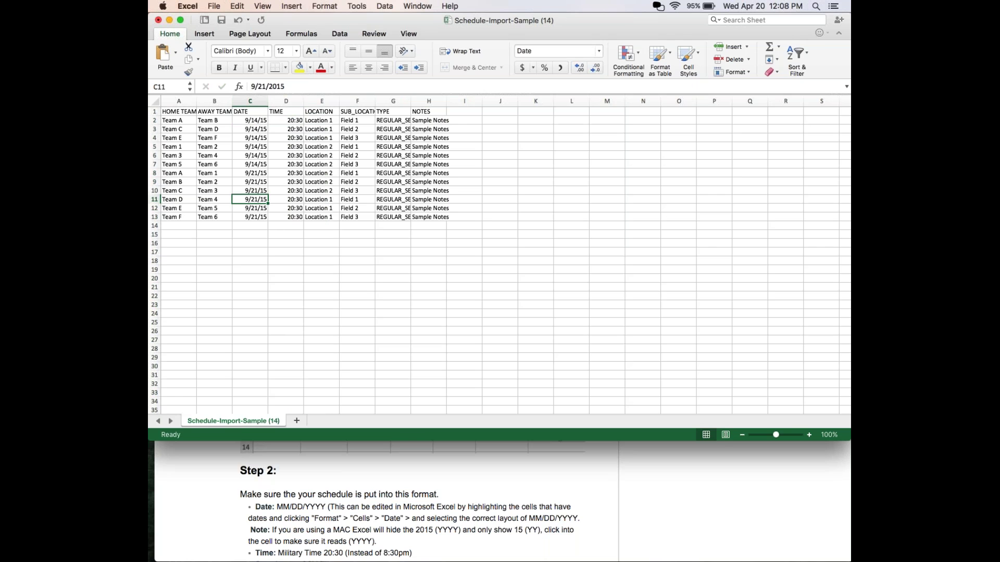
pyautogui.click(179, 120)
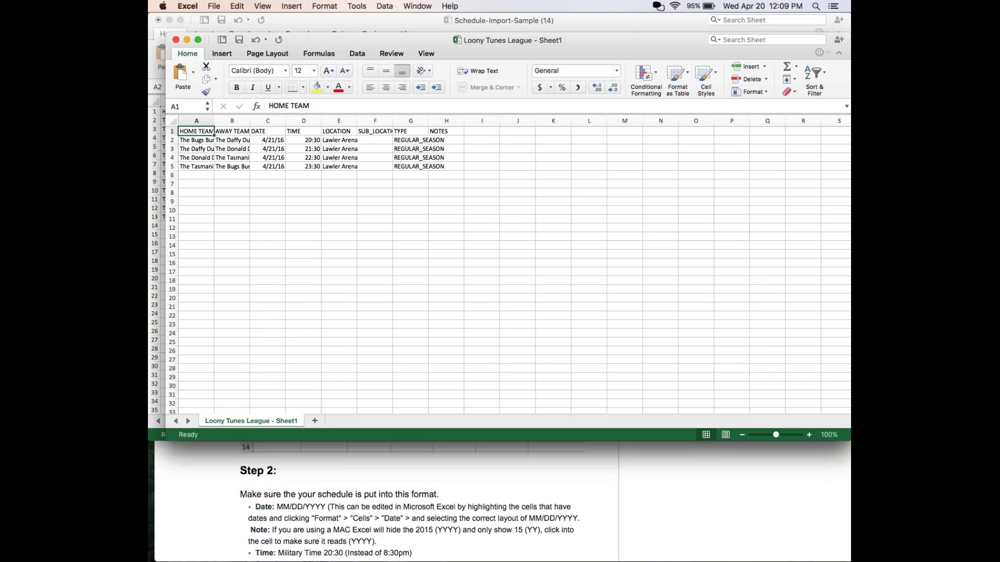
# Close the sample template without saving and autofit columns A, B and E of the Loony Tunes League sheet.
pyautogui.click(157, 21)
pyautogui.click(441, 95)
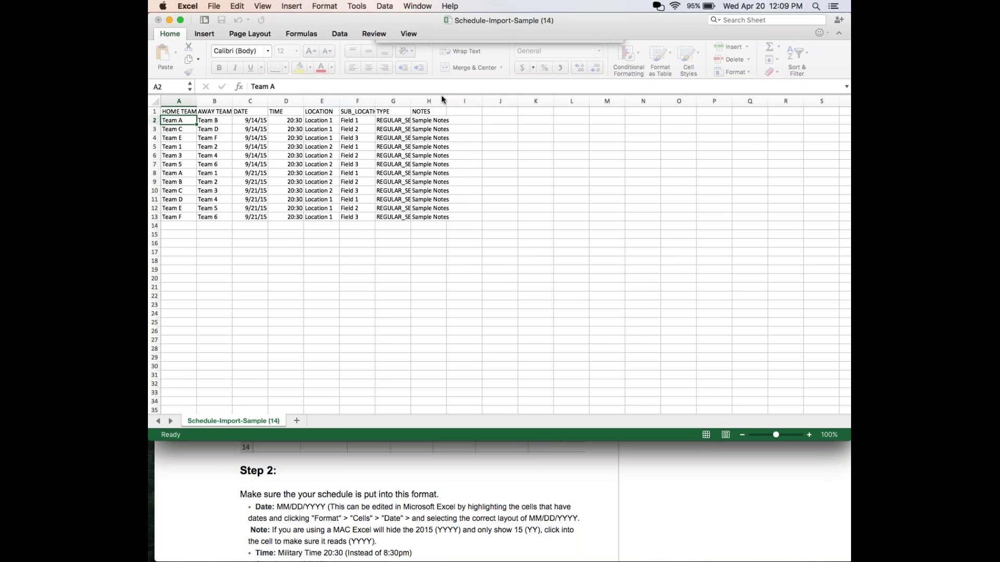
pyautogui.moveTo(378, 37); pyautogui.dragTo(372, 18)
pyautogui.doubleClick(208, 102)
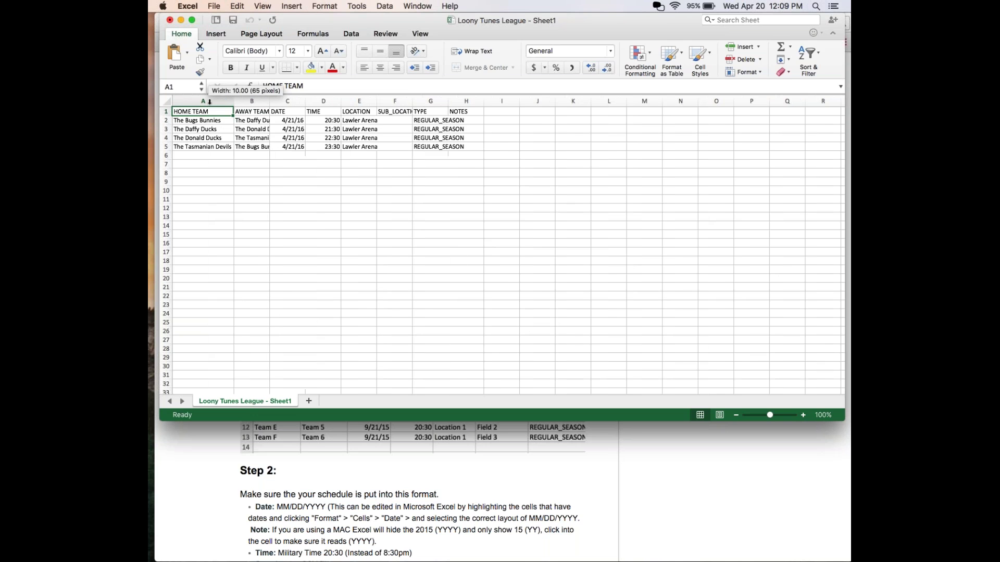
pyautogui.doubleClick(269, 102)
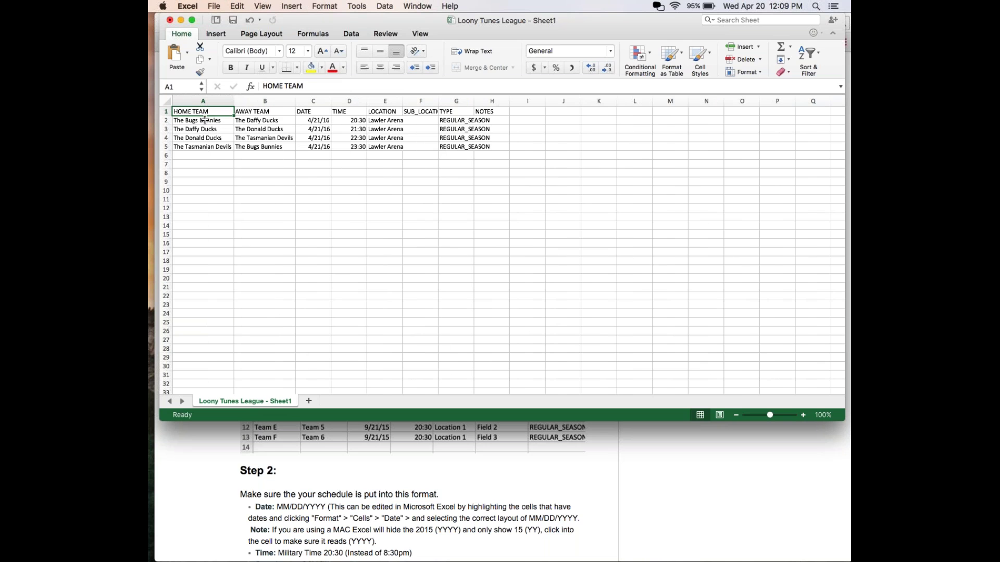
pyautogui.doubleClick(403, 101)
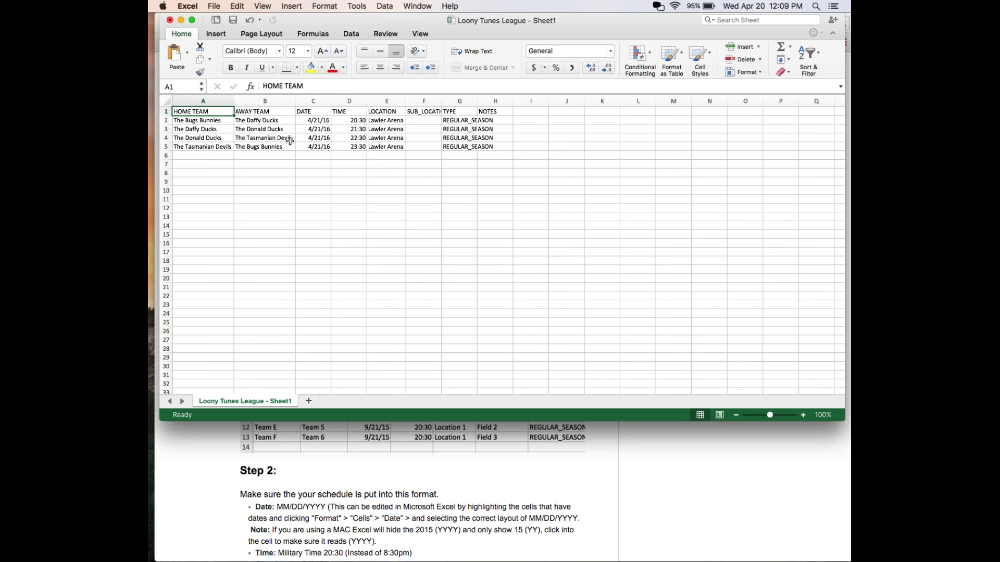
# Close the Loony Tunes League workbook and return to the Import Schedule upload page.
pyautogui.click(170, 21)
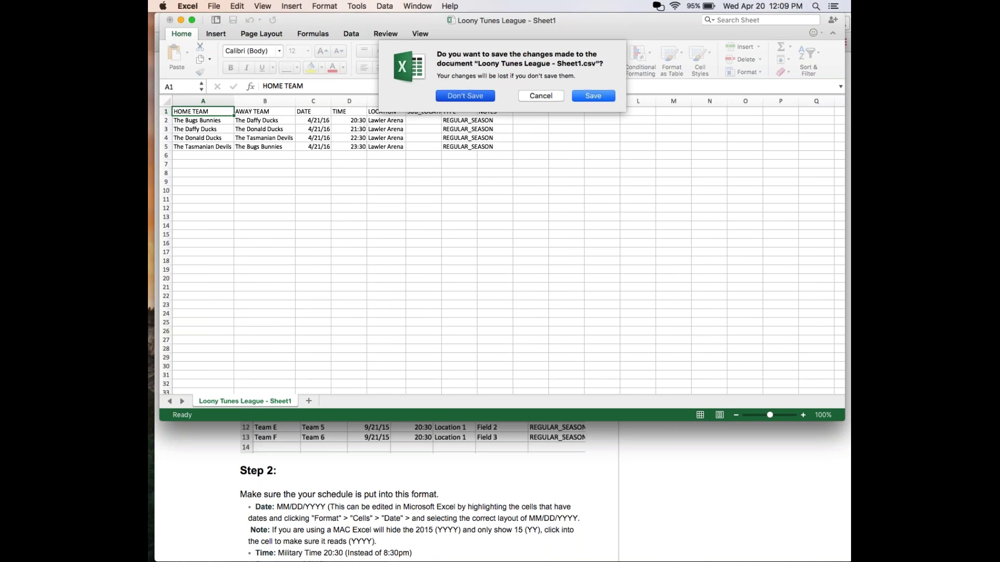
pyautogui.click(465, 95)
pyautogui.click(249, 25)
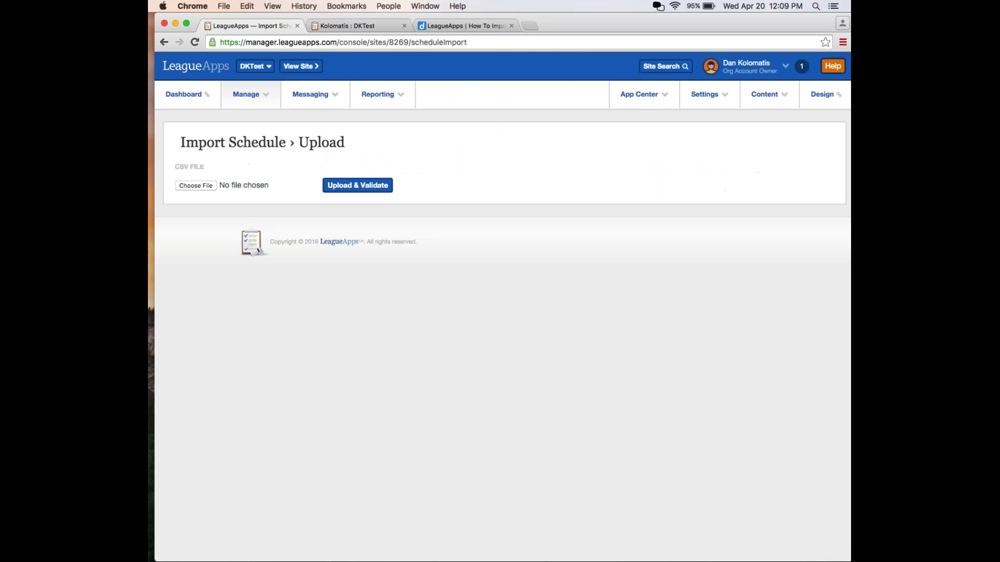
# Choose Loony Tunes League - Sheet1.csv from the Desktop and upload and validate it.
pyautogui.click(195, 186)
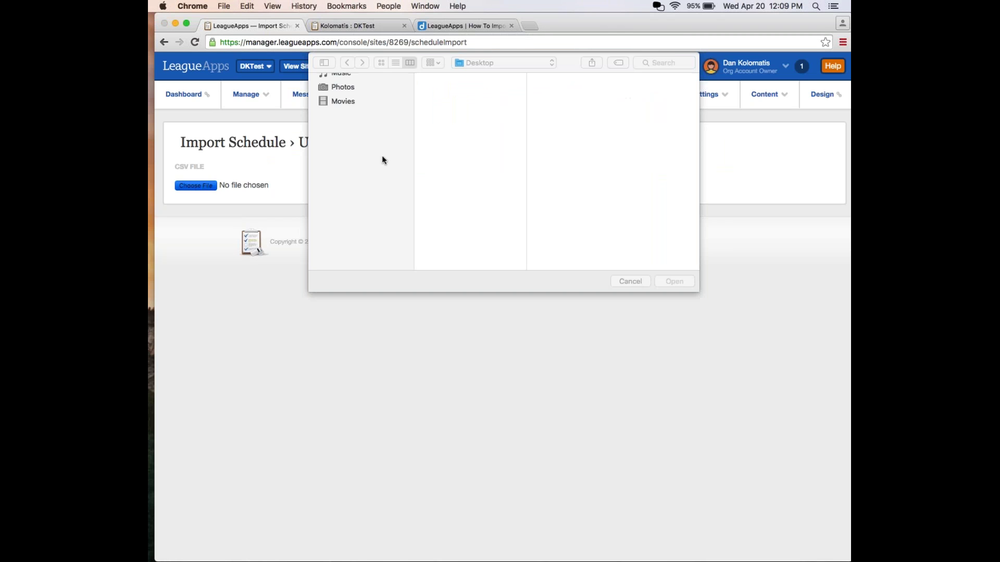
pyautogui.click(452, 117)
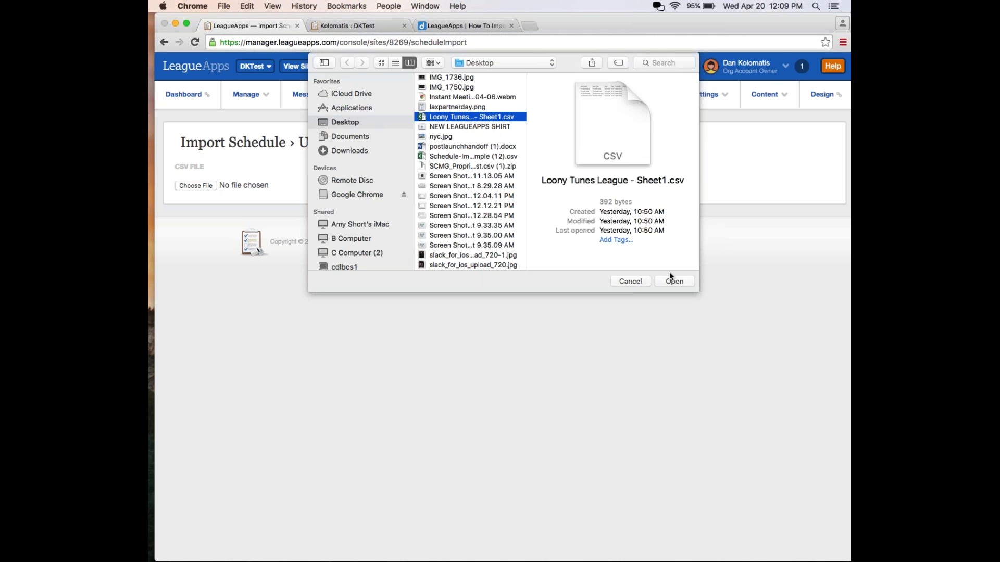
pyautogui.click(673, 281)
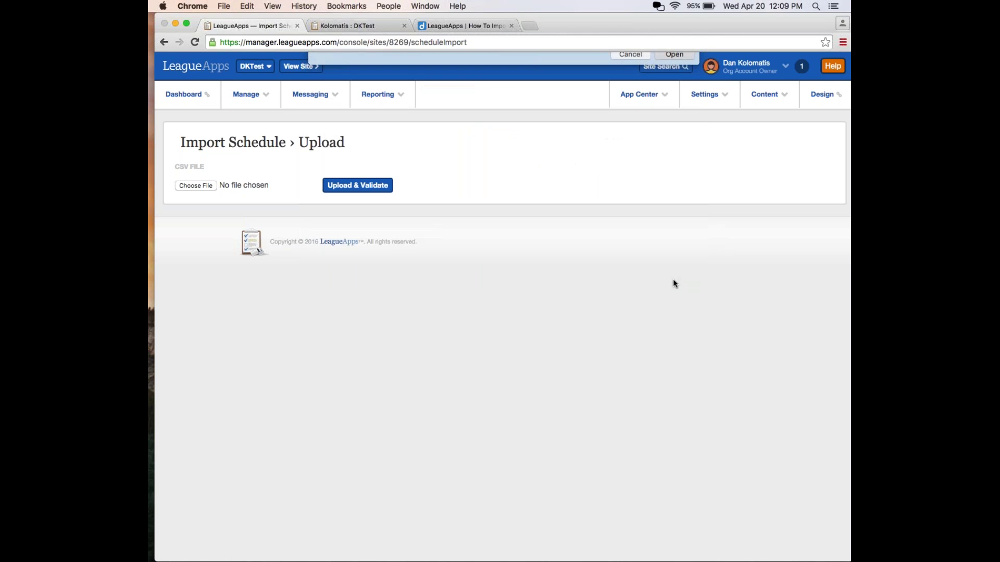
pyautogui.click(352, 189)
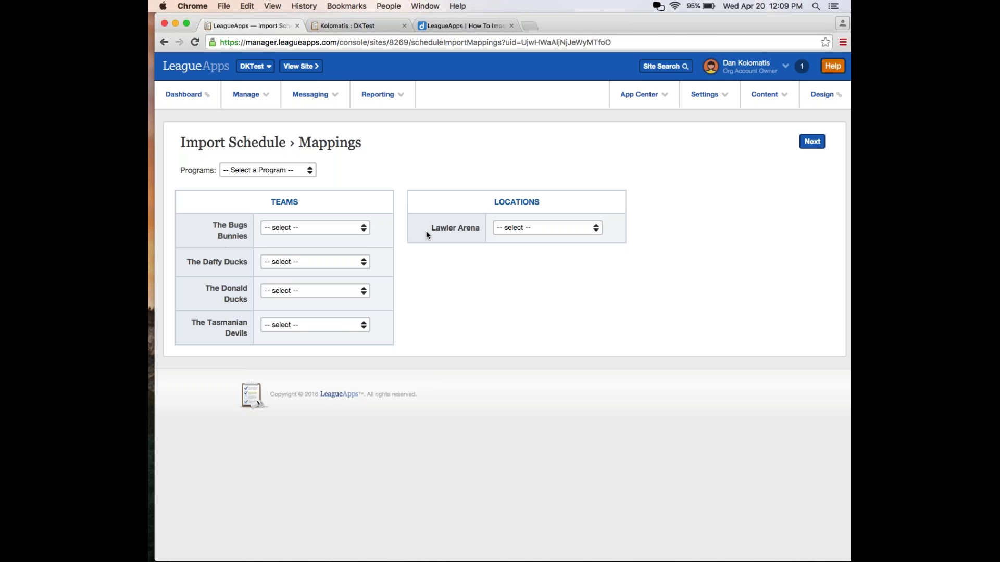
# Target Looney Tunes League, match The Tasmanian Devils and Lawler Arena, and continue to review.
pyautogui.click(262, 170)
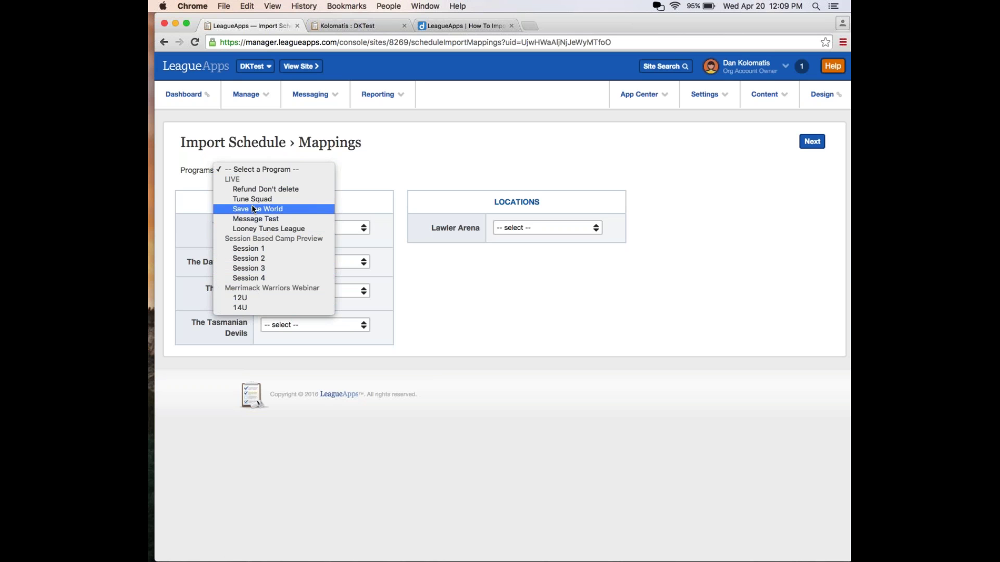
pyautogui.click(251, 233)
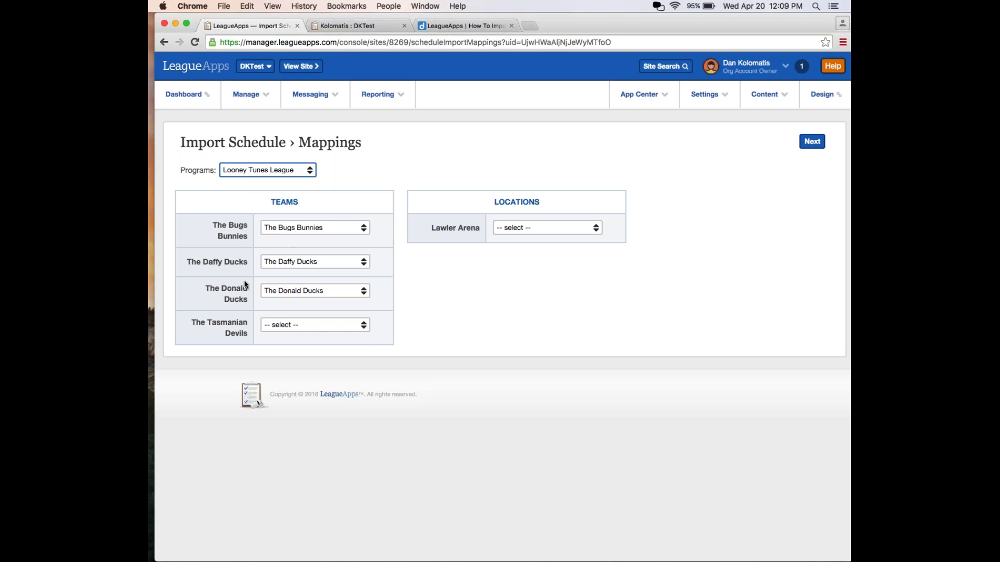
pyautogui.click(271, 324)
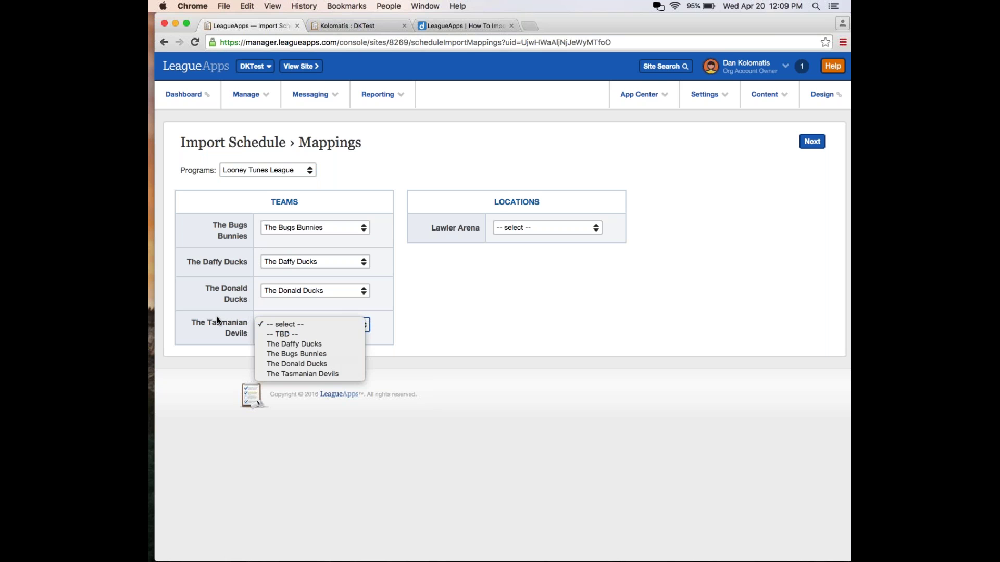
pyautogui.click(290, 373)
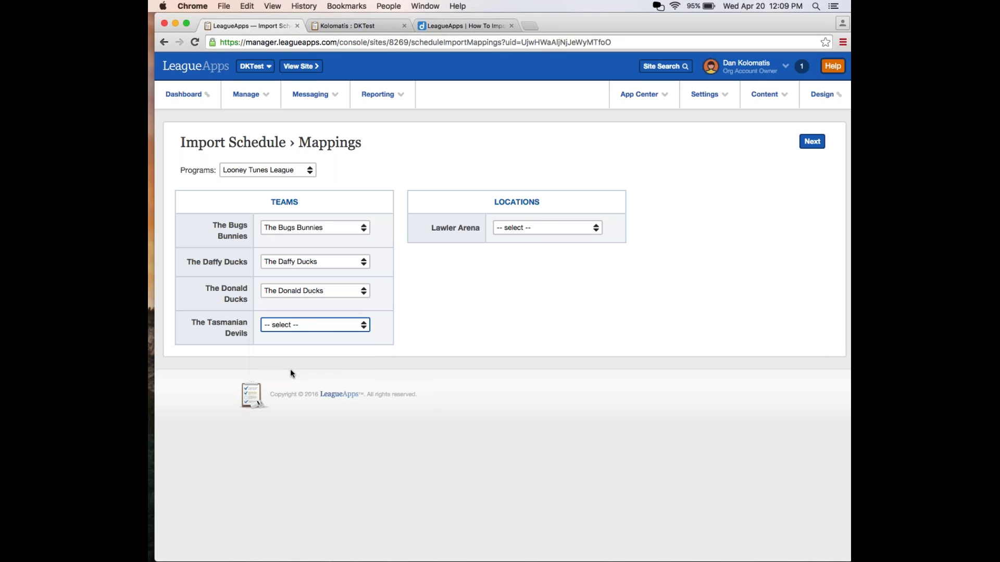
pyautogui.click(537, 225)
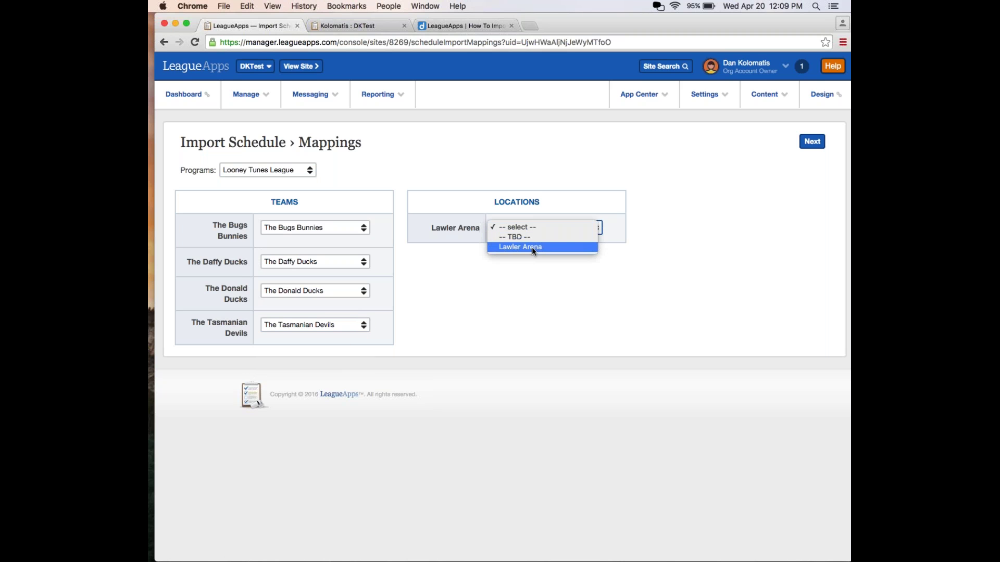
pyautogui.click(532, 246)
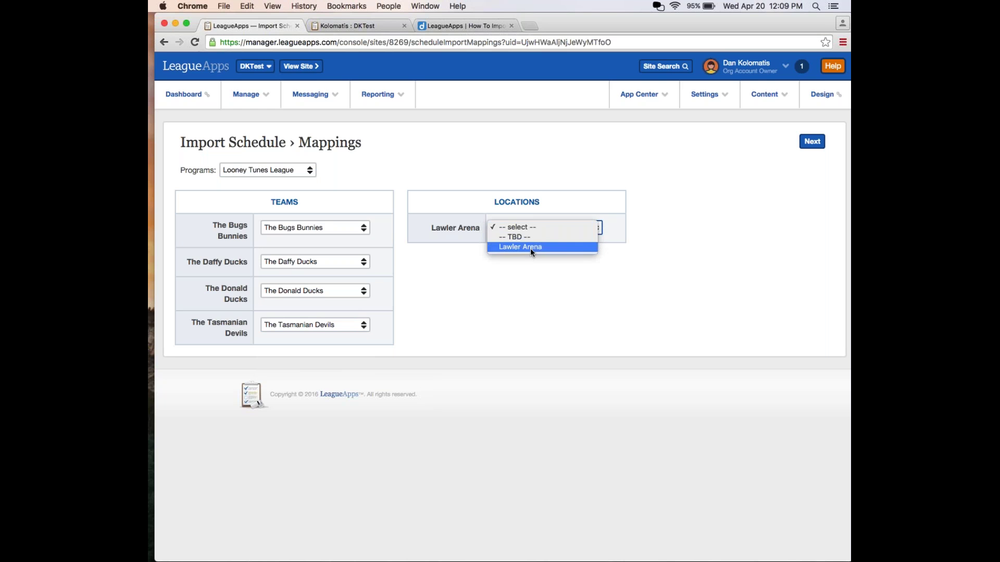
pyautogui.click(808, 145)
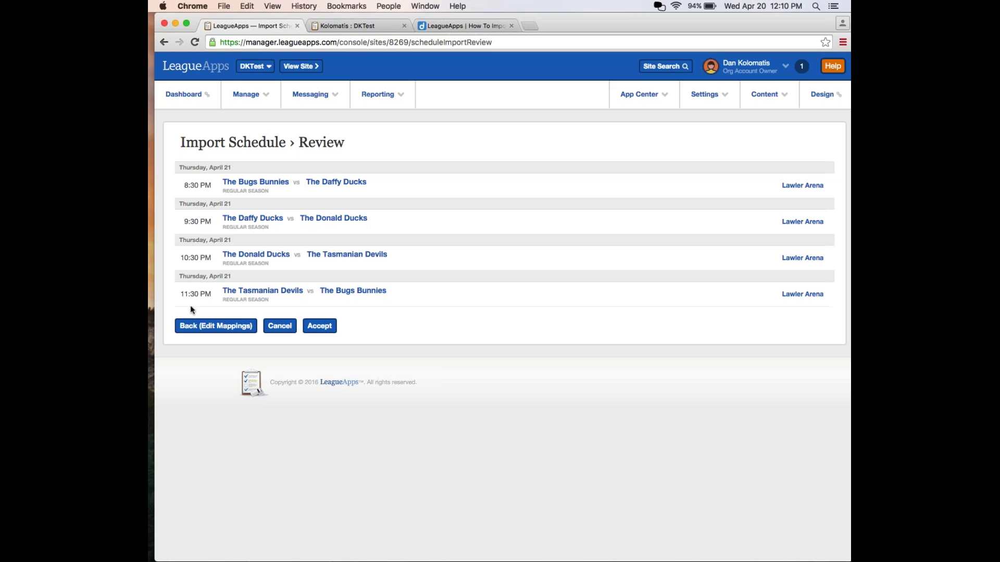
# Accept the four reviewed April 21 Lawler Arena games into the schedule.
pyautogui.click(315, 327)
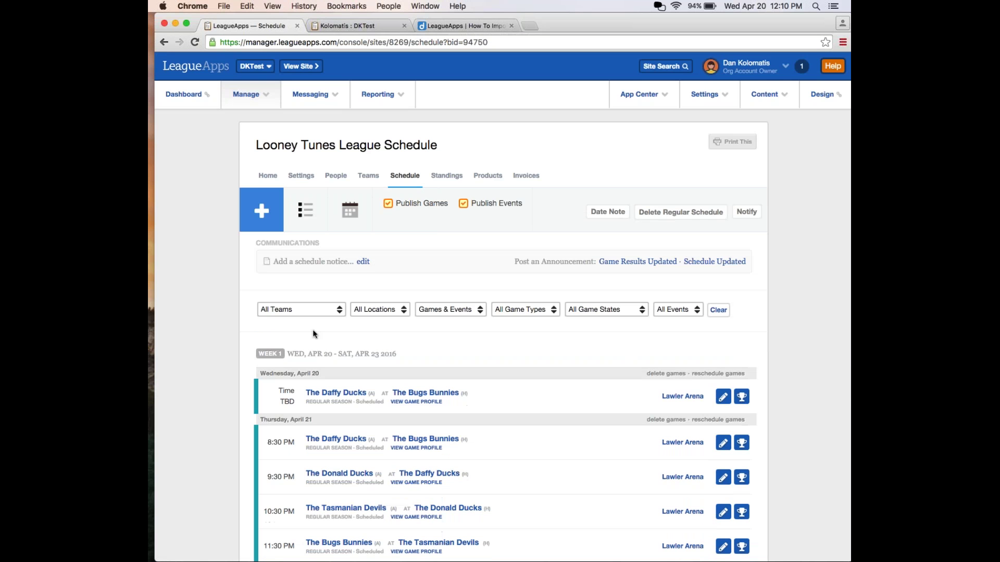
pyautogui.scroll(-5, 315, 334)
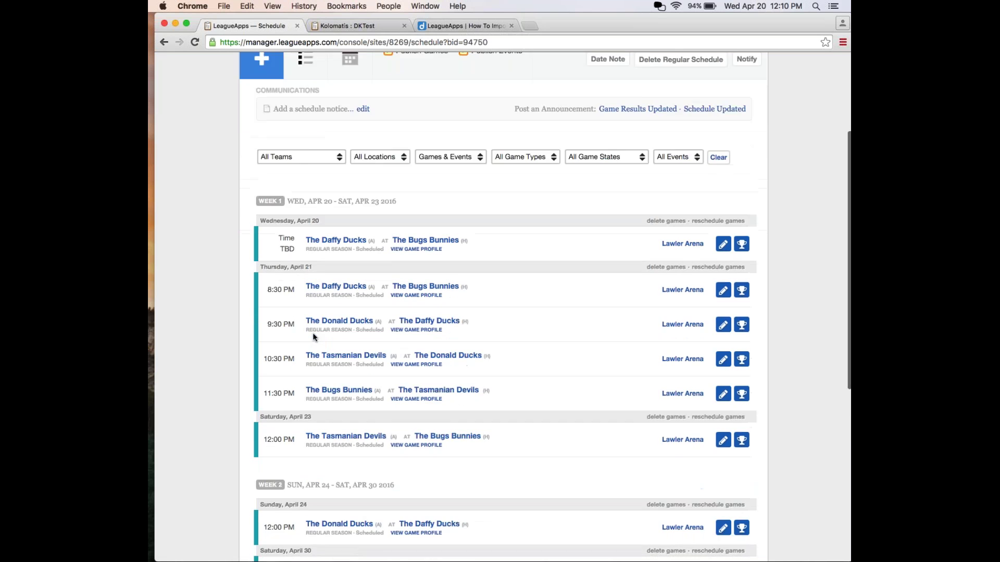
pyautogui.scroll(-3, 314, 338)
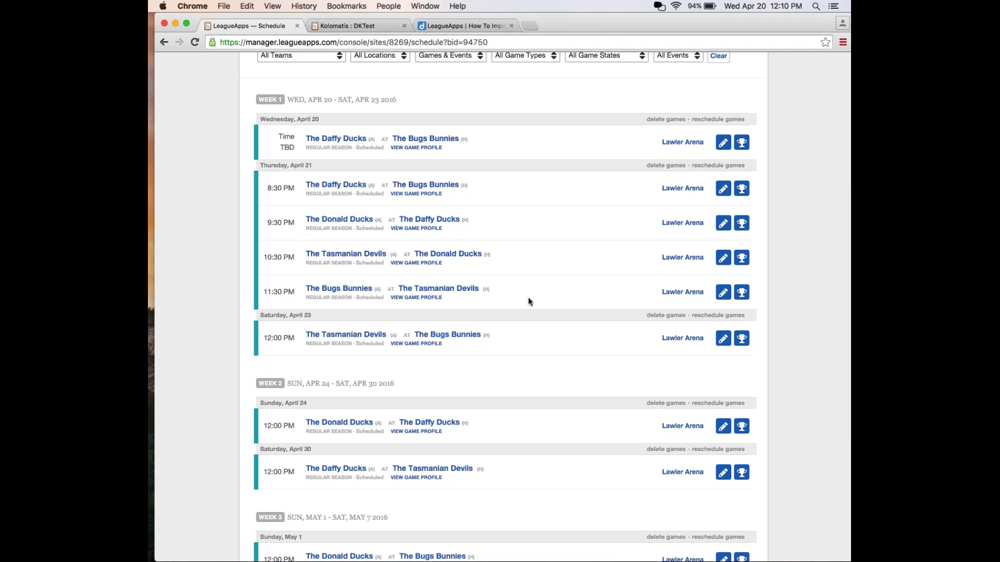
pyautogui.scroll(4, 528, 301)
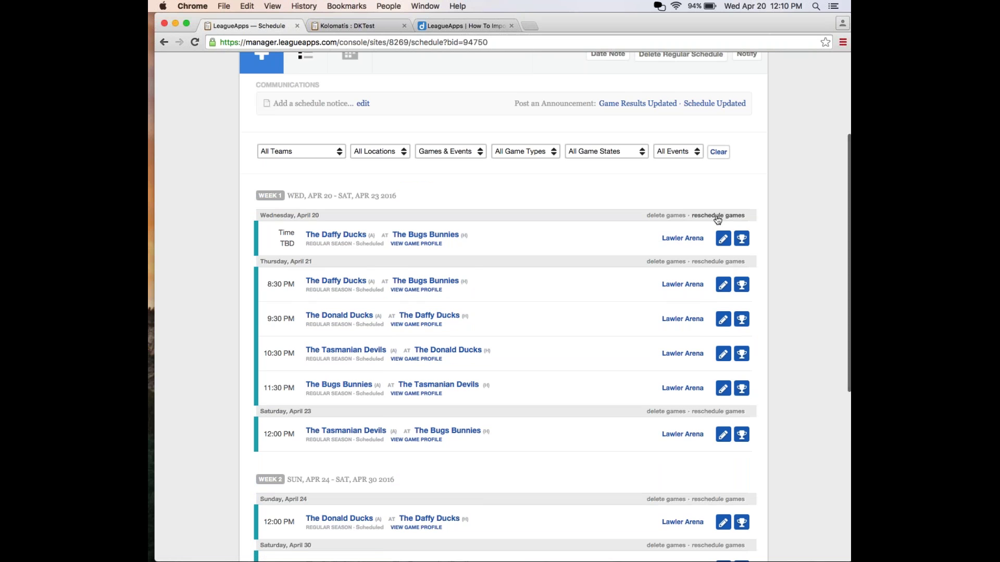
pyautogui.moveTo(717, 220); pyautogui.dragTo(707, 222)
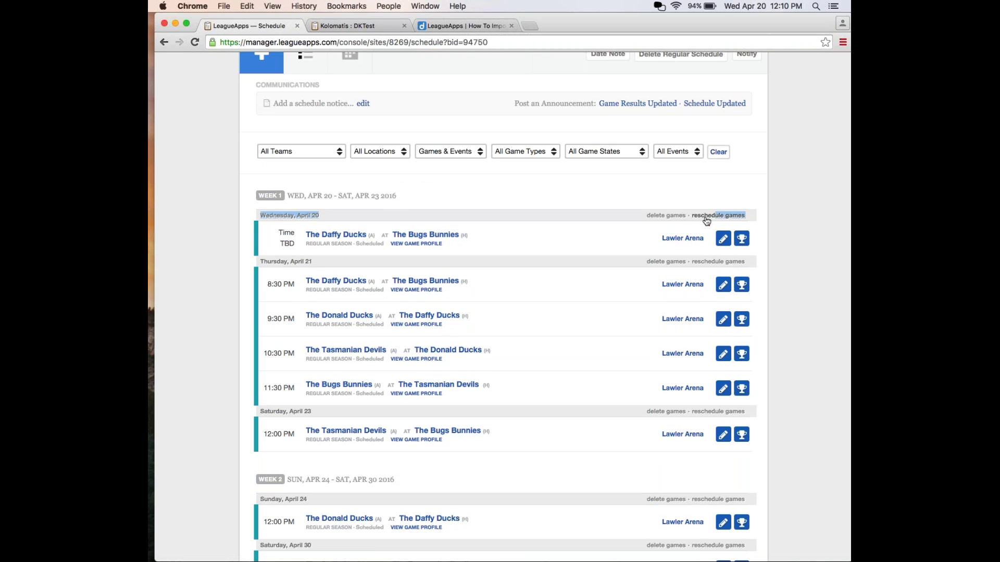
pyautogui.click(638, 232)
# Delete the April 20 game and confirm, leaving Week 1 starting Thursday, April 21.
pyautogui.click(667, 215)
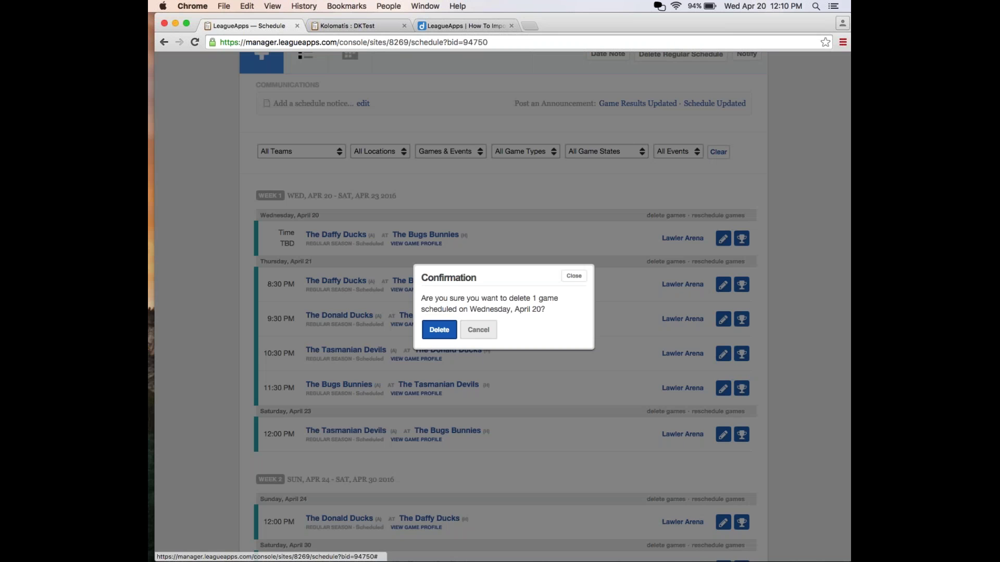
pyautogui.click(428, 331)
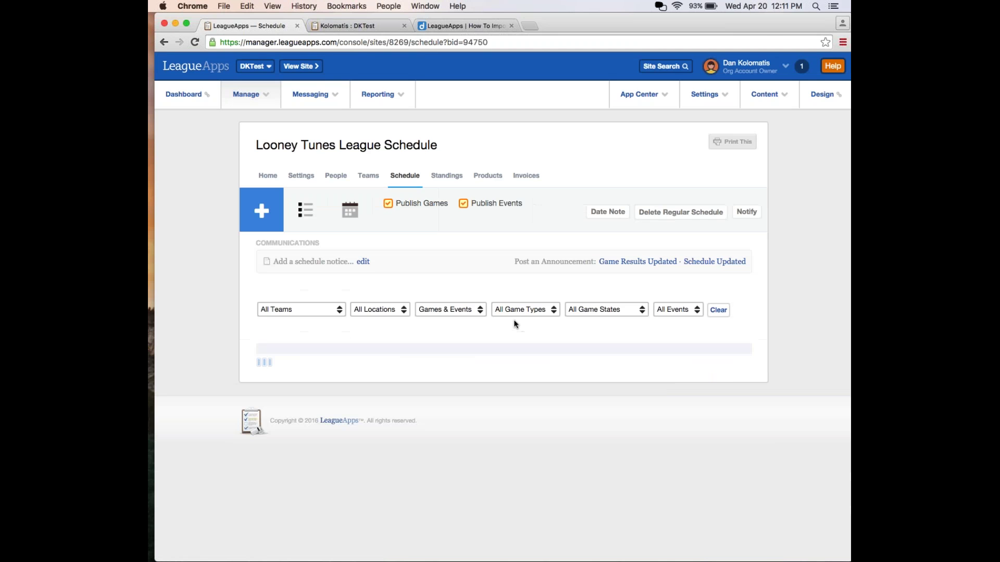
pyautogui.scroll(-3, 487, 396)
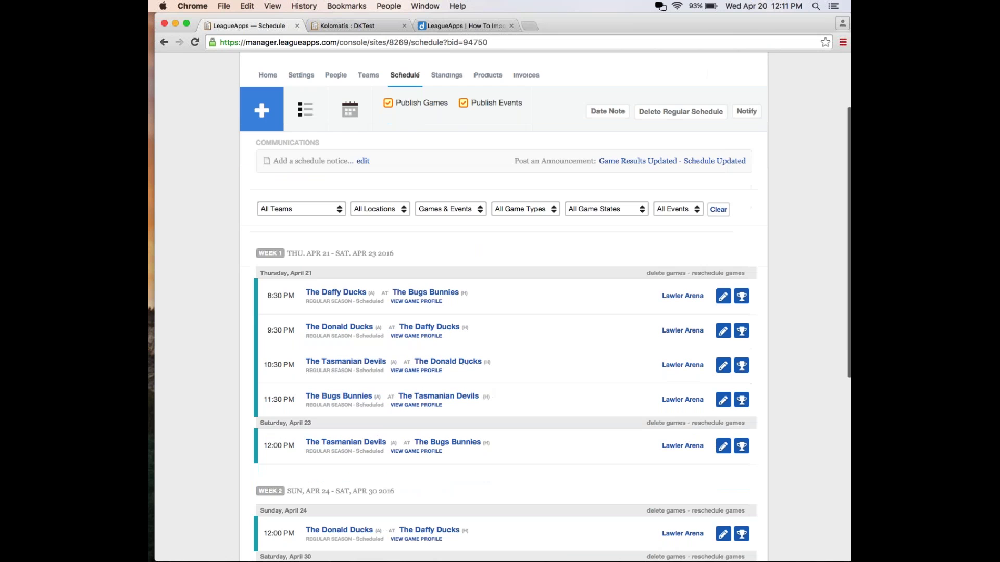
# Open the 8:30 PM Daffy Ducks at Bugs Bunnies game for editing, leaving its date unchanged.
pyautogui.click(726, 300)
pyautogui.scroll(-2, 424, 339)
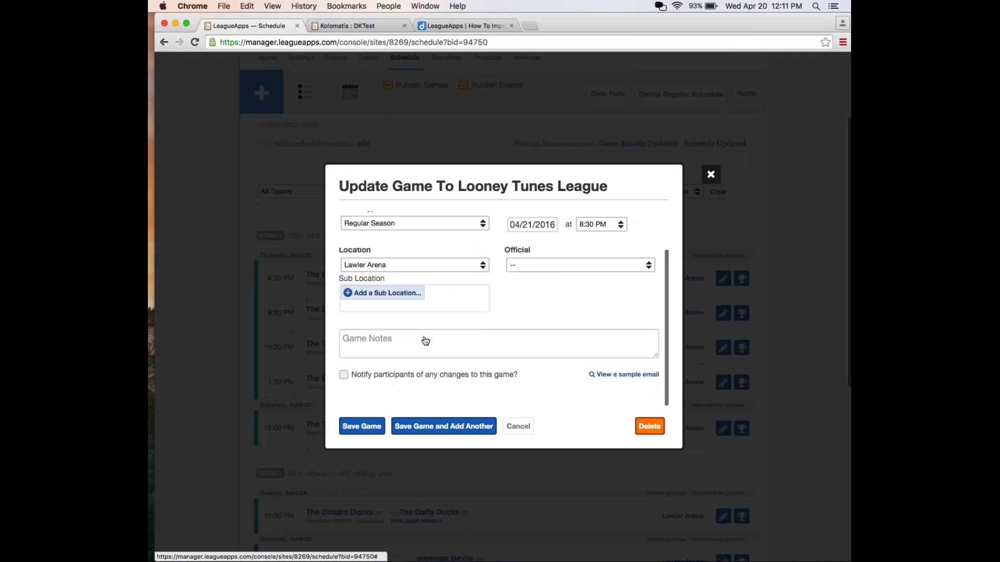
pyautogui.scroll(3, 424, 339)
pyautogui.click(530, 272)
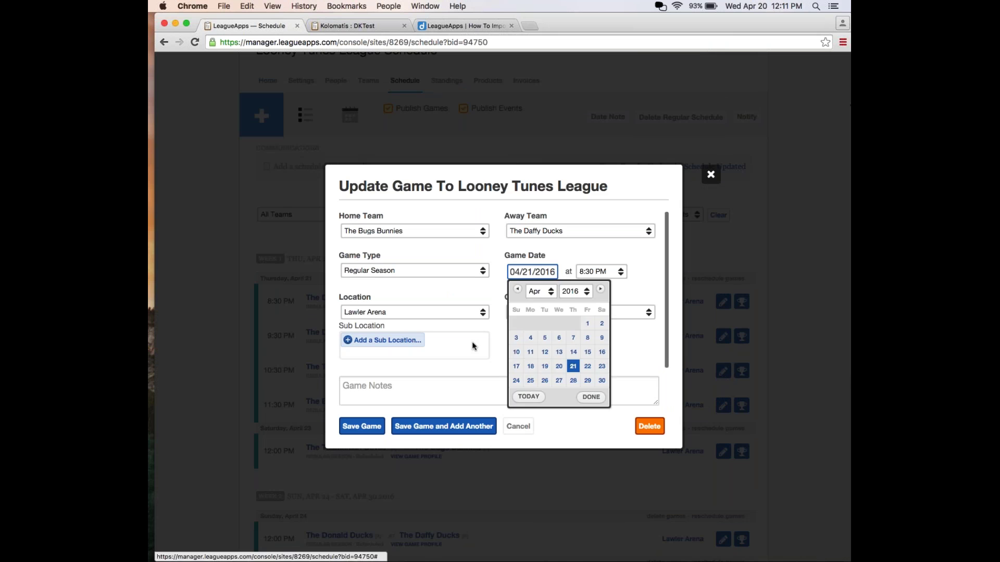
pyautogui.click(494, 348)
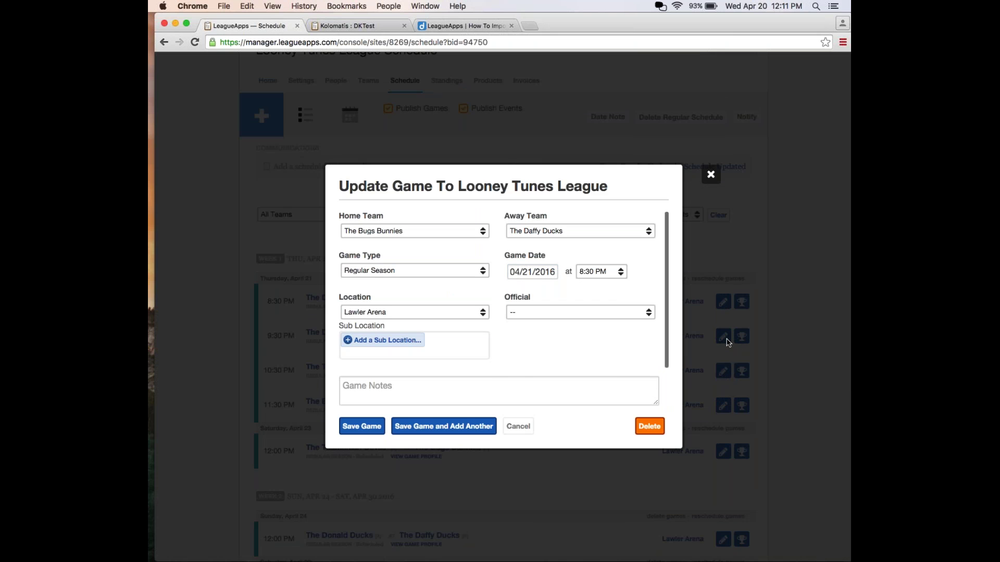
pyautogui.scroll(-2, 628, 393)
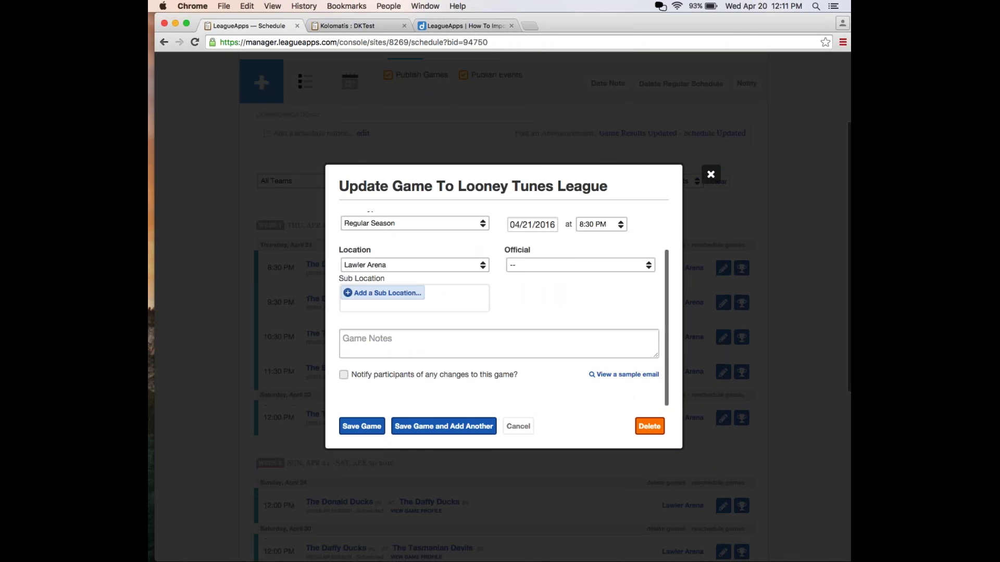
pyautogui.scroll(3, 628, 393)
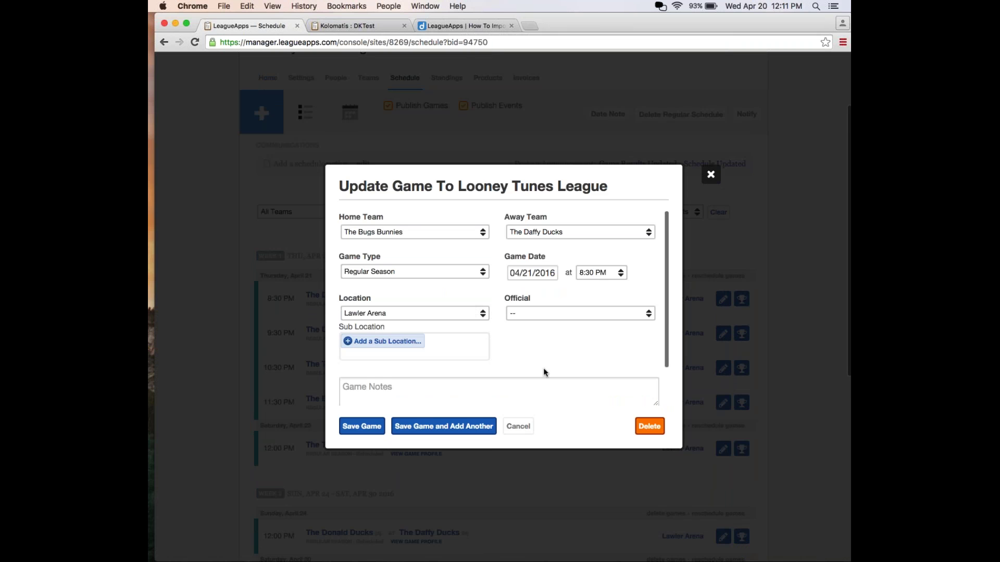
pyautogui.scroll(-3, 547, 350)
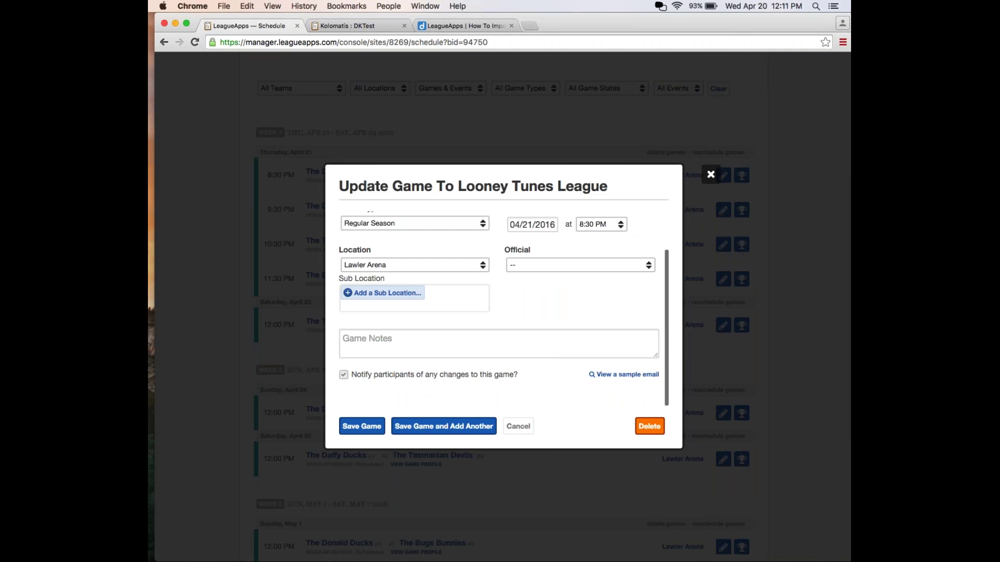
# Delete that 8:30 PM game and confirm, so Thursday, April 21 opens at 9:30 PM.
pyautogui.click(645, 428)
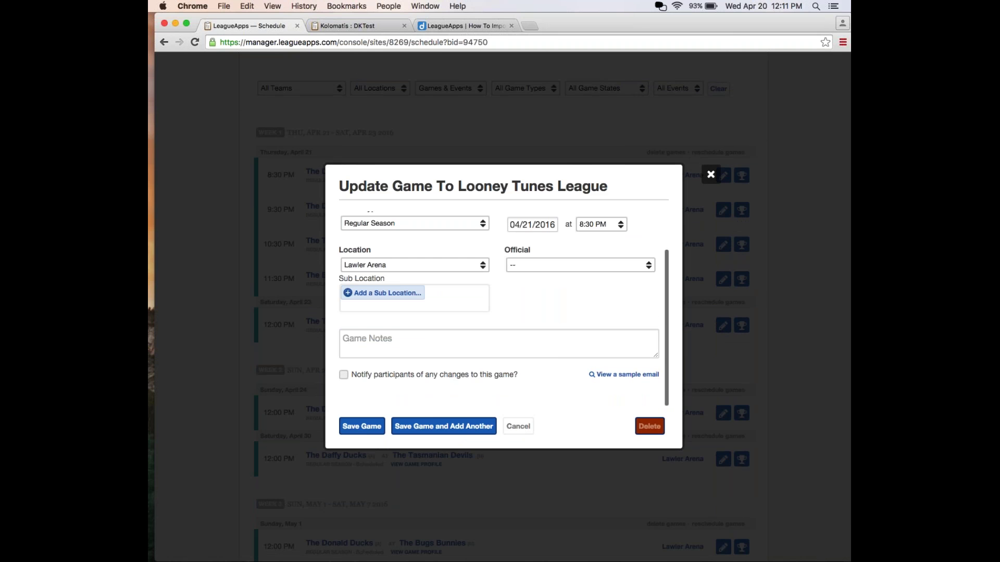
pyautogui.click(494, 440)
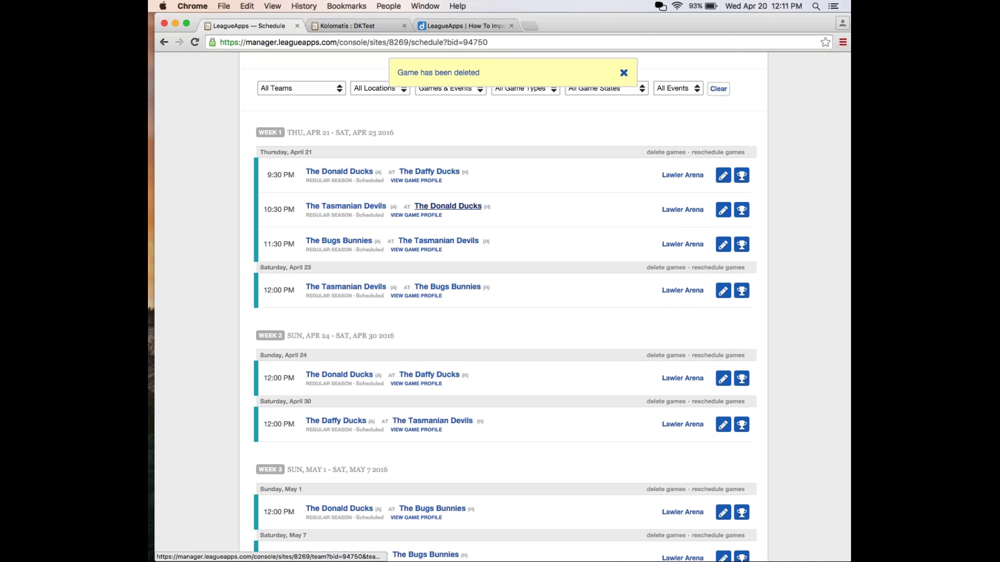
pyautogui.scroll(3, 498, 232)
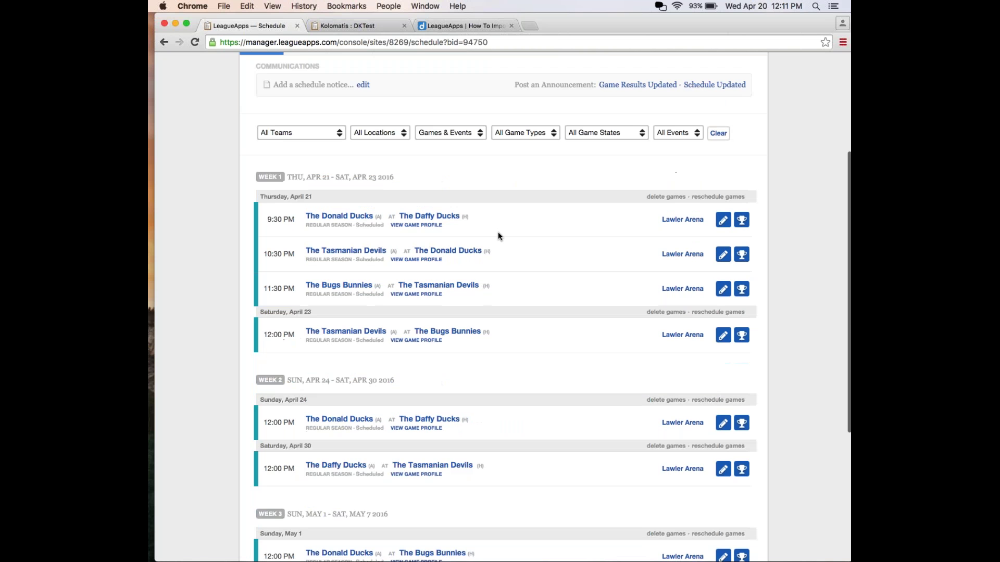
pyautogui.scroll(-5, 498, 239)
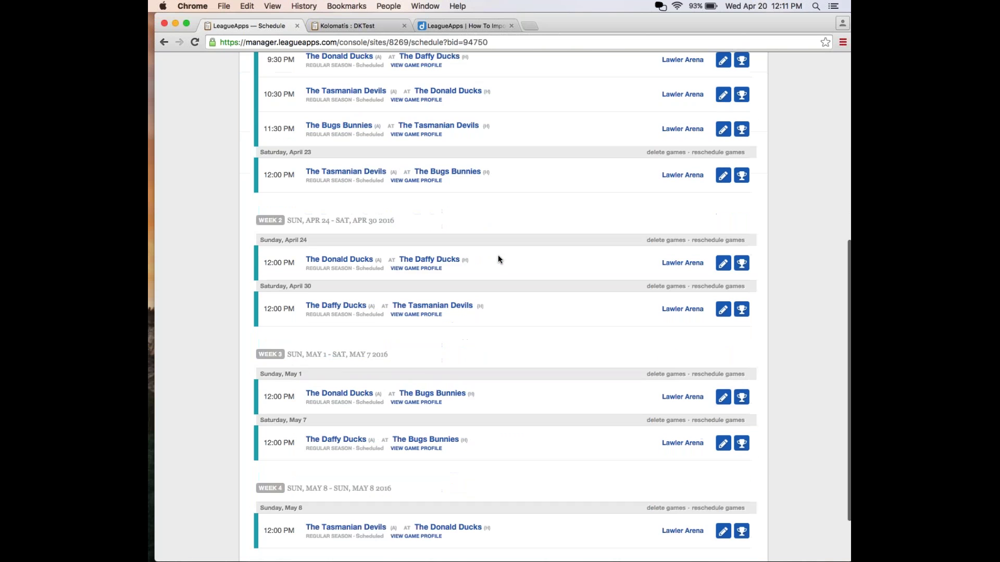
pyautogui.scroll(10, 498, 259)
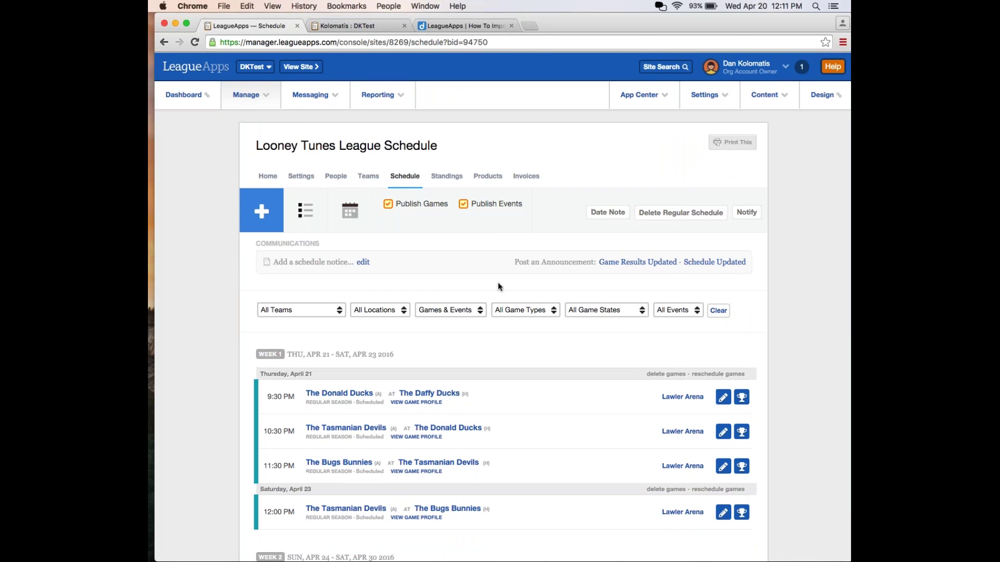
pyautogui.scroll(2, 498, 283)
pyautogui.click(250, 100)
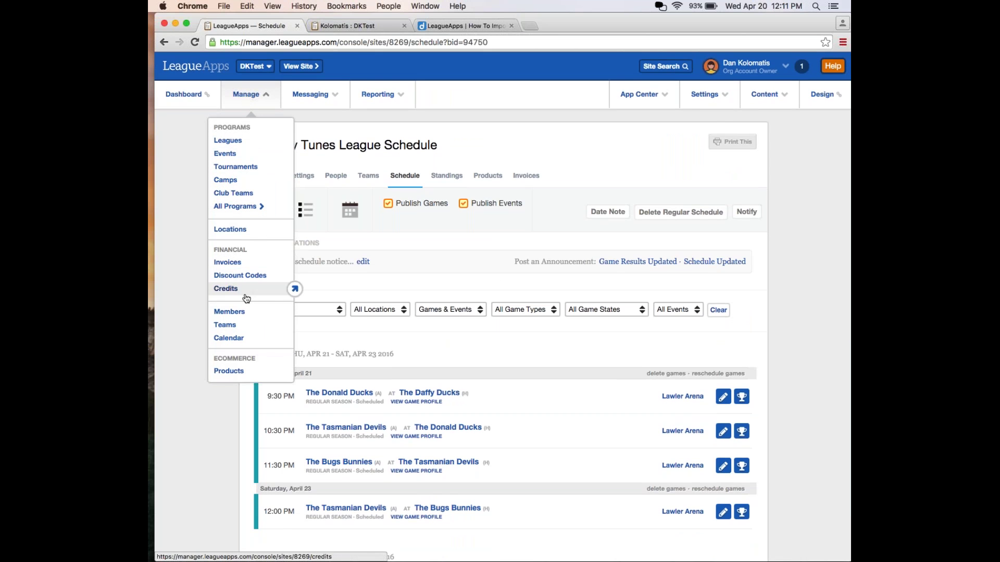
# Open the Bugs Bunnies coach's Member Details from the member list and choose Log-In as Member.
pyautogui.click(229, 312)
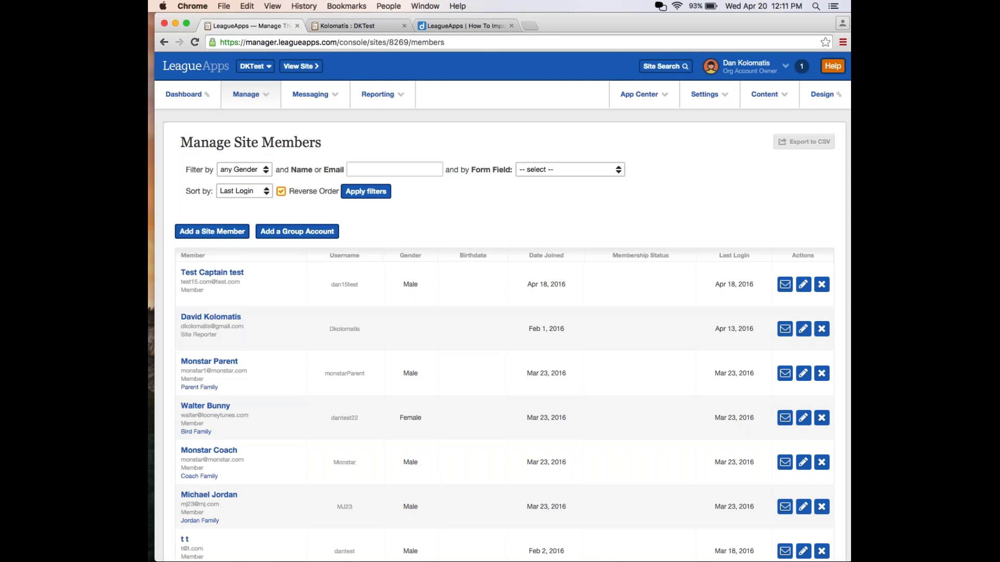
pyautogui.scroll(-5, 257, 295)
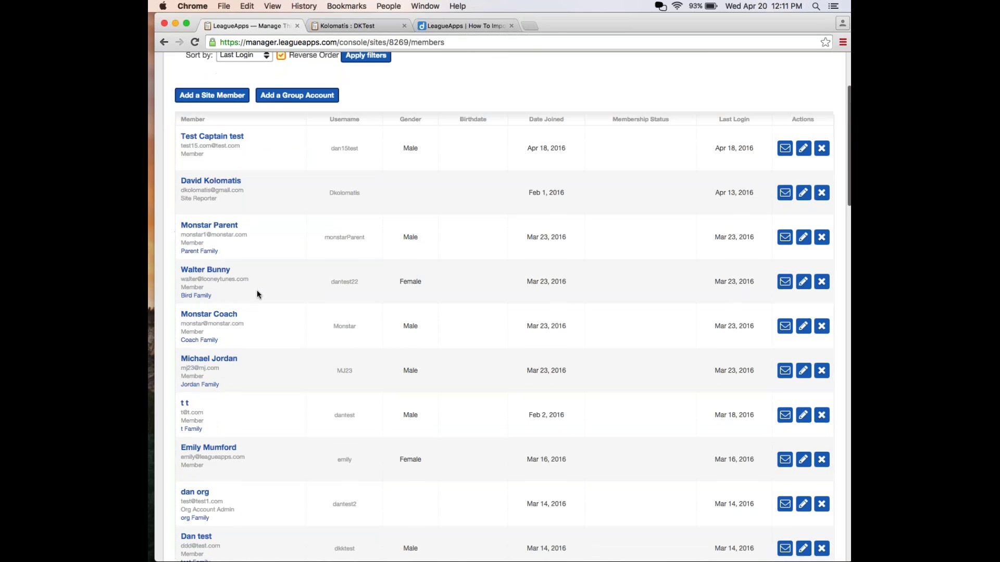
pyautogui.scroll(-2, 257, 295)
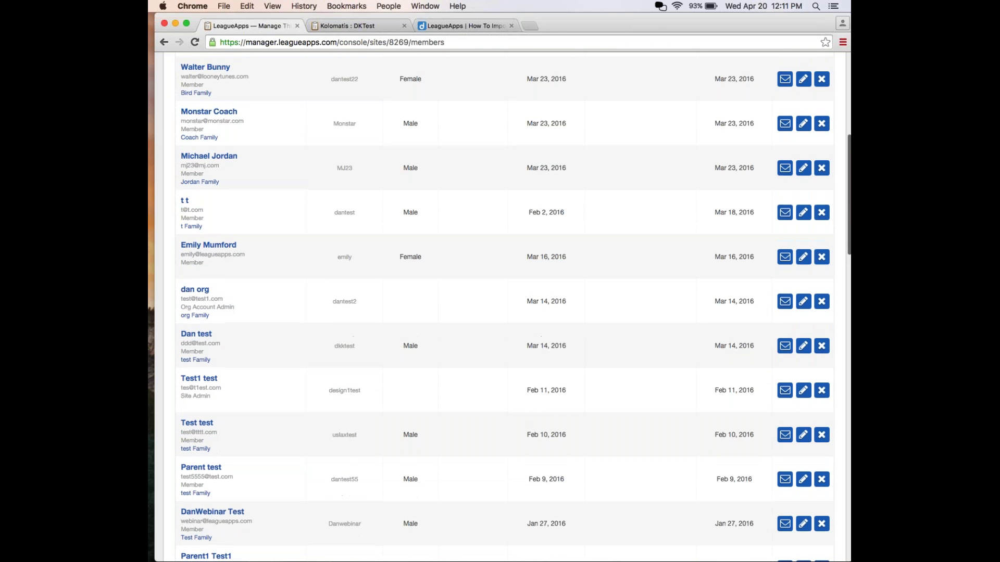
pyautogui.click(208, 156)
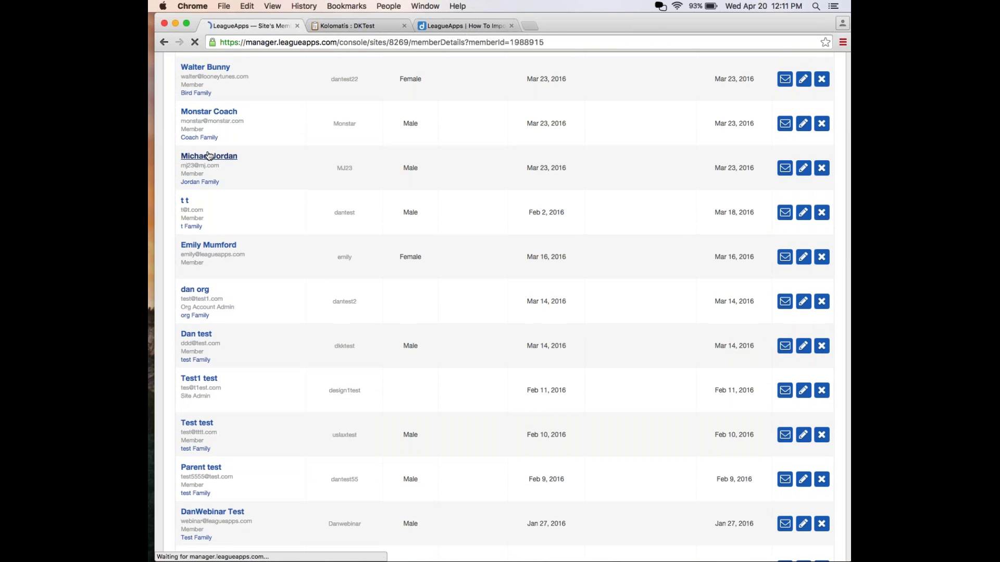
pyautogui.scroll(-3, 446, 192)
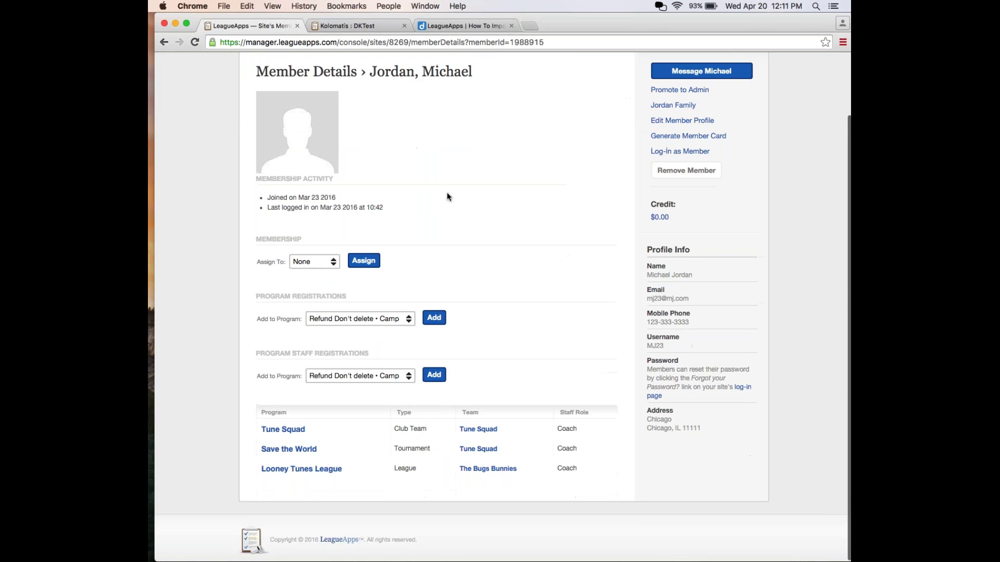
pyautogui.scroll(2, 446, 192)
pyautogui.click(668, 213)
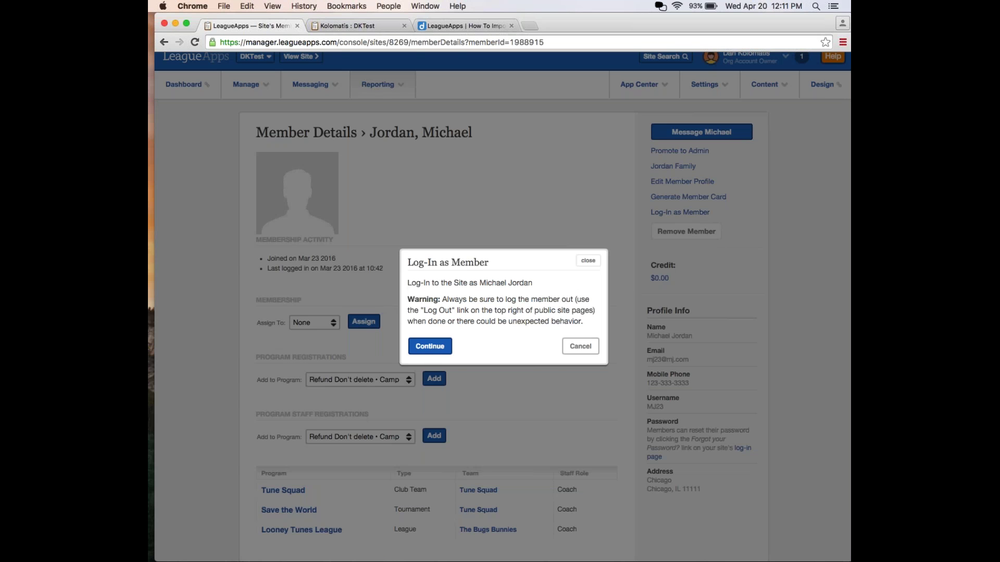
# Turn down the volume, reopen the Log-In as Member prompt, and confirm signing in as the coach.
pyautogui.press('XF86AudioLowerVolume')
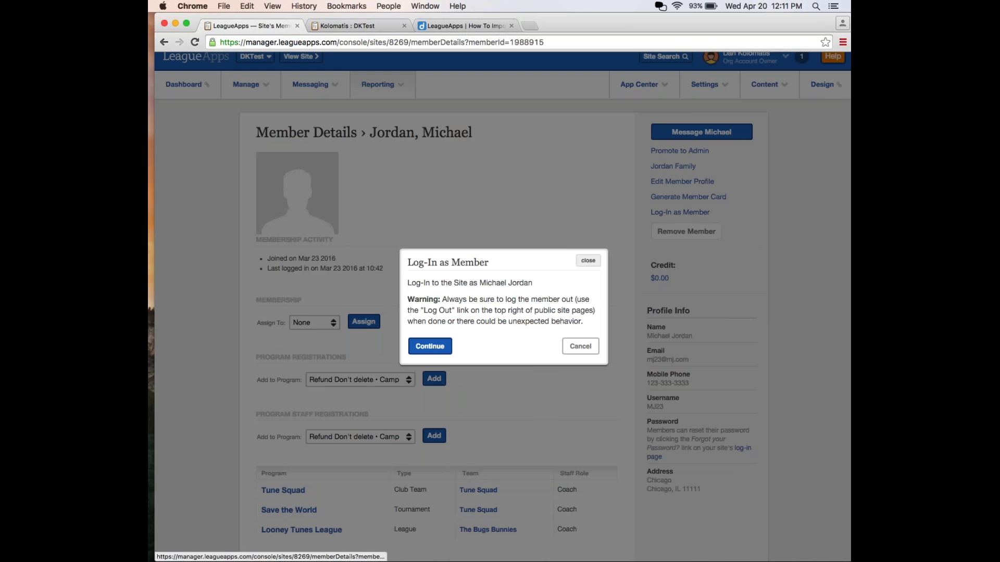
pyautogui.click(590, 261)
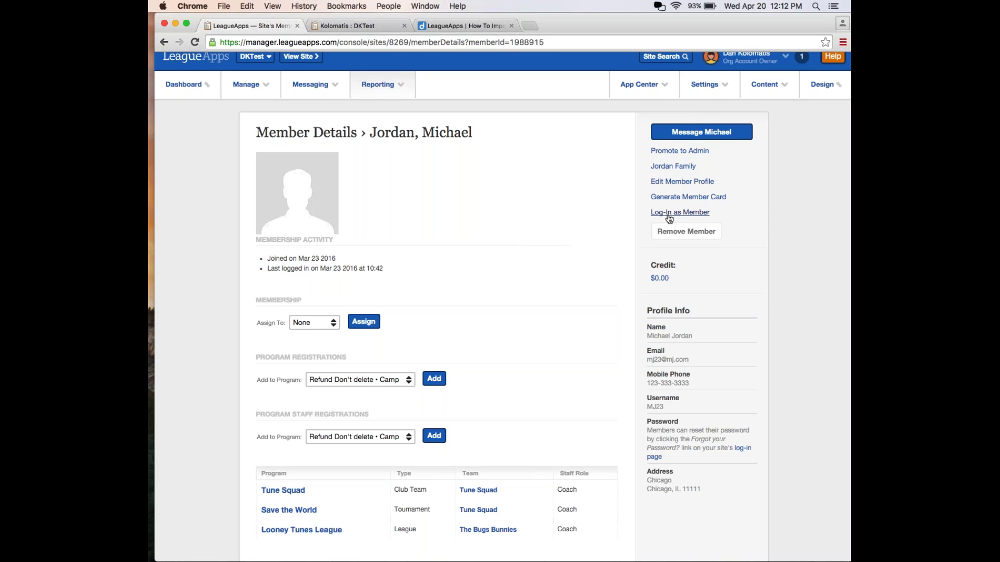
pyautogui.click(669, 214)
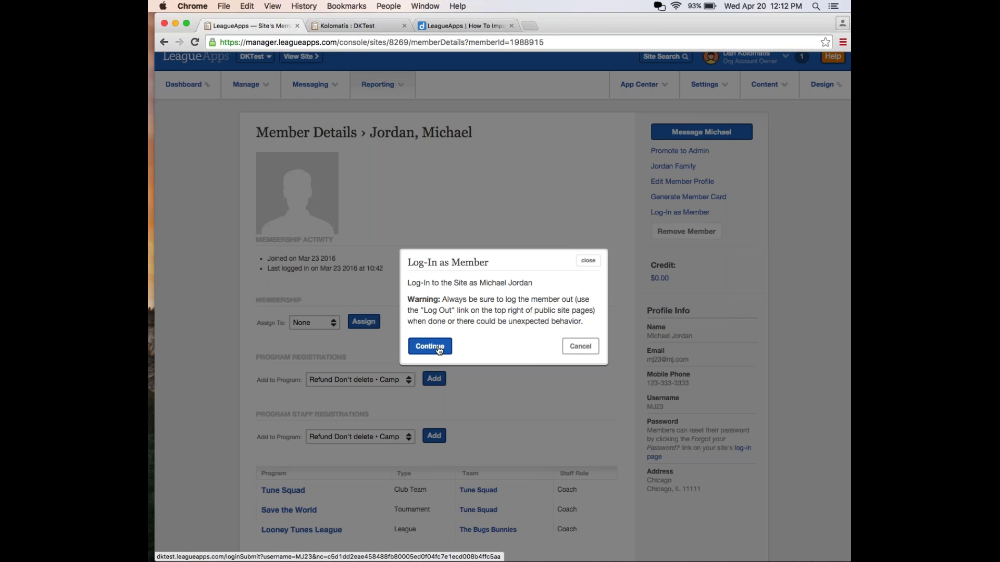
pyautogui.click(439, 350)
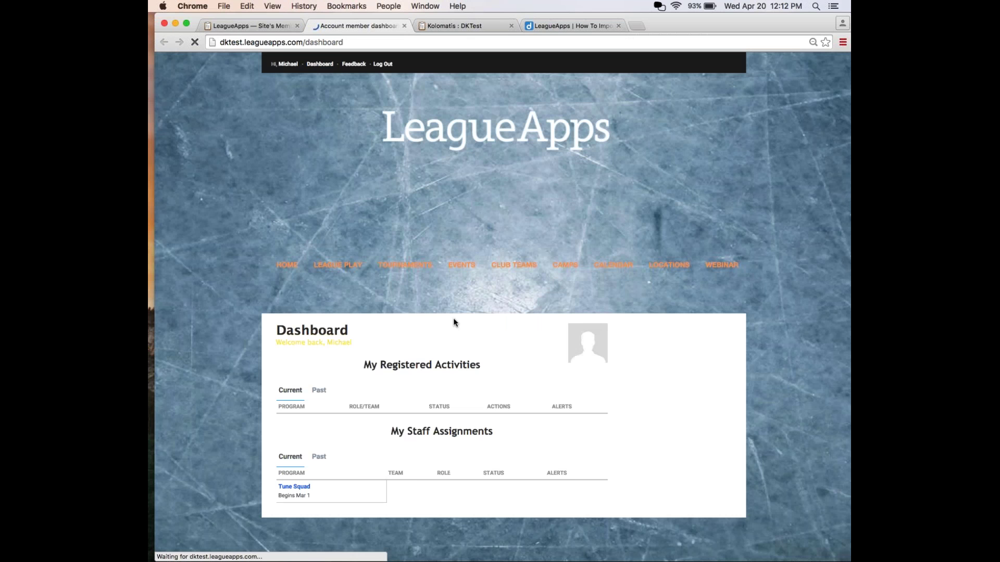
# Open The Bugs Bunnies team page from Staff Assignments and add a new Schedule event.
pyautogui.scroll(-1, 539, 216)
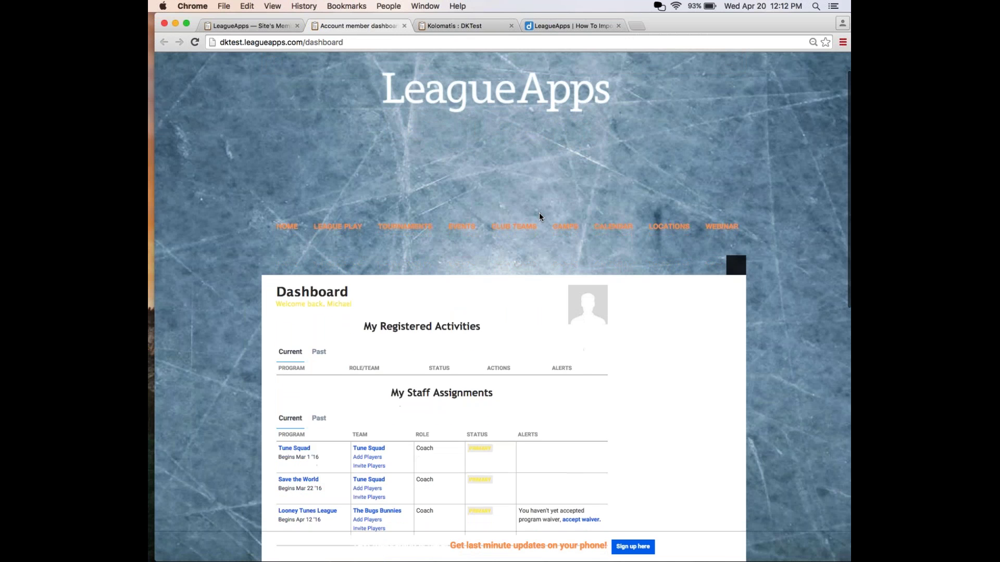
pyautogui.scroll(-3, 539, 217)
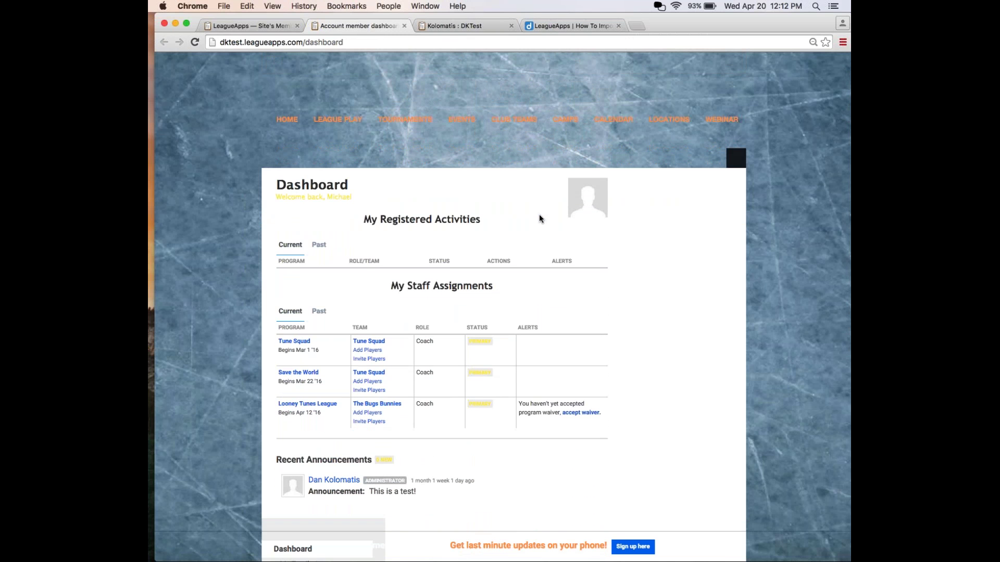
pyautogui.scroll(-2, 539, 219)
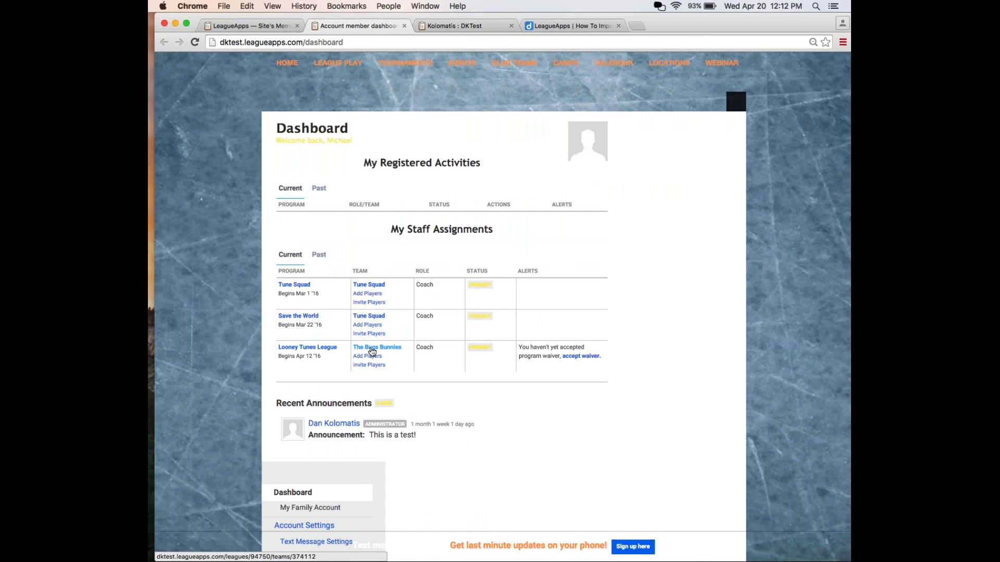
pyautogui.click(372, 350)
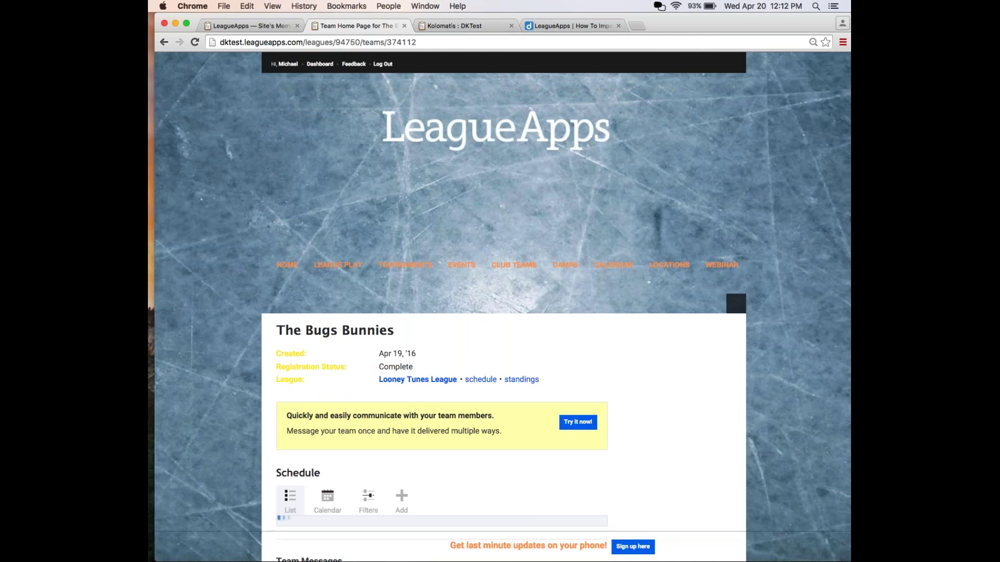
pyautogui.scroll(-5, 527, 332)
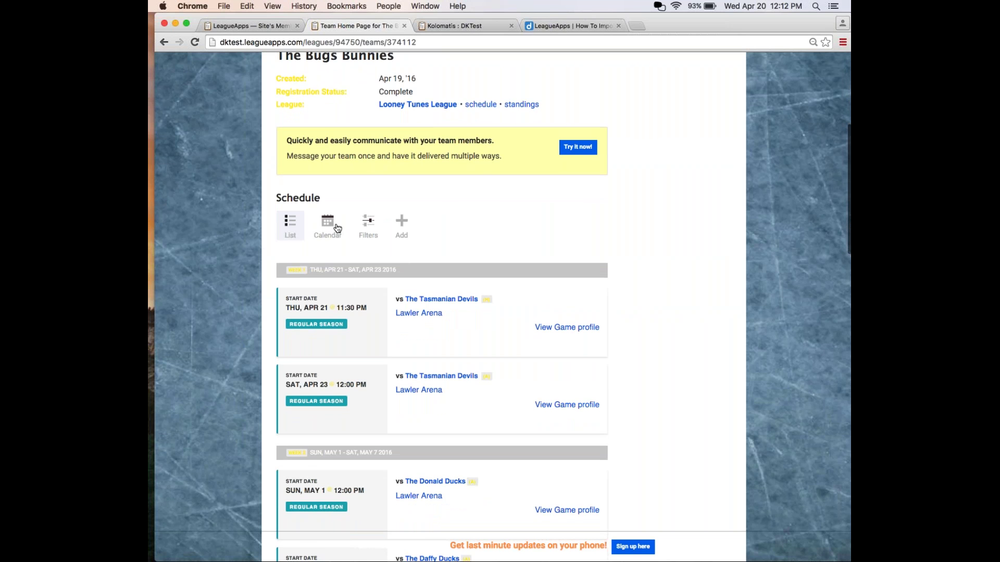
pyautogui.click(402, 224)
# Set the new event's type to Practice.
pyautogui.scroll(-3, 510, 249)
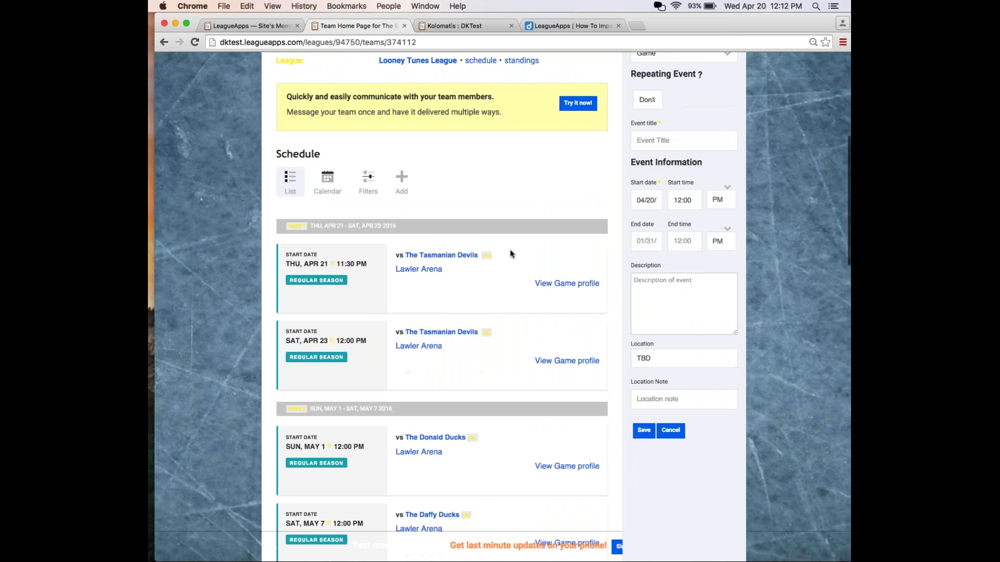
pyautogui.scroll(5, 510, 249)
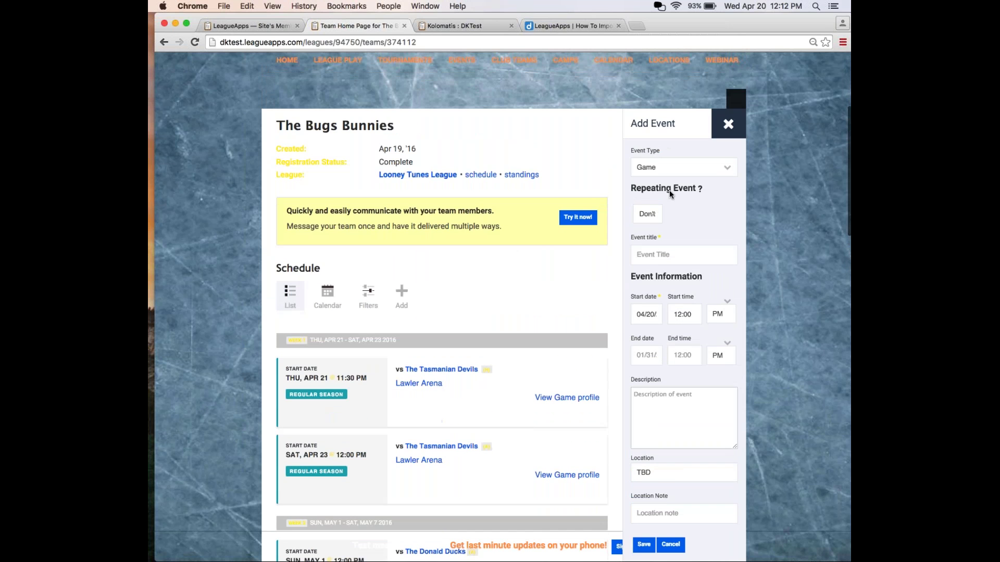
pyautogui.click(671, 167)
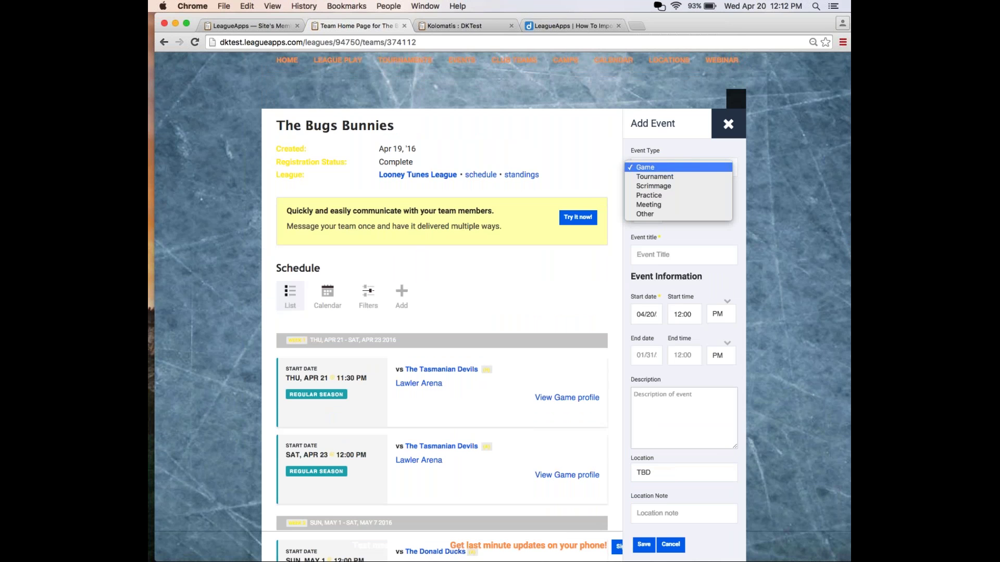
pyautogui.click(670, 173)
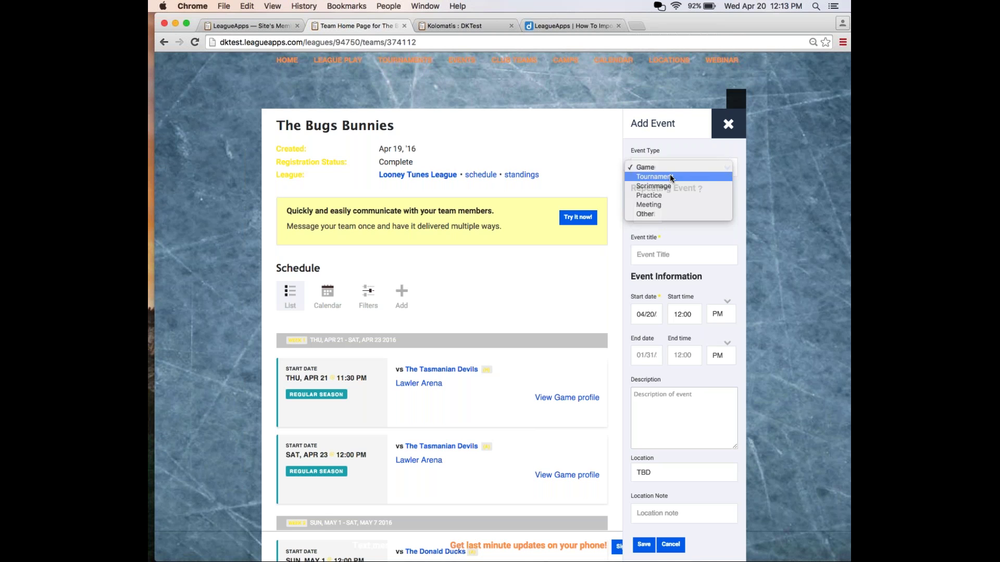
pyautogui.click(670, 174)
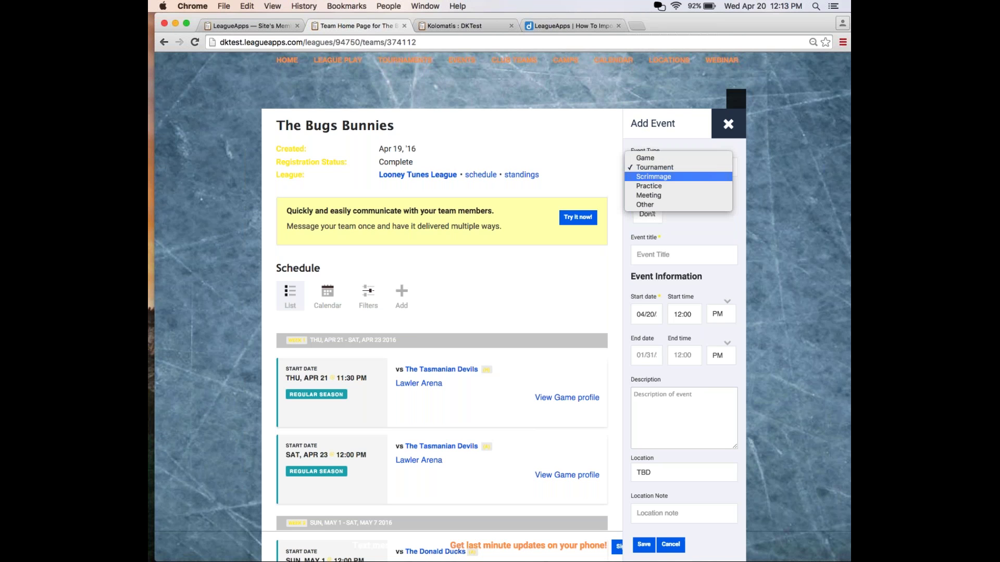
pyautogui.click(666, 188)
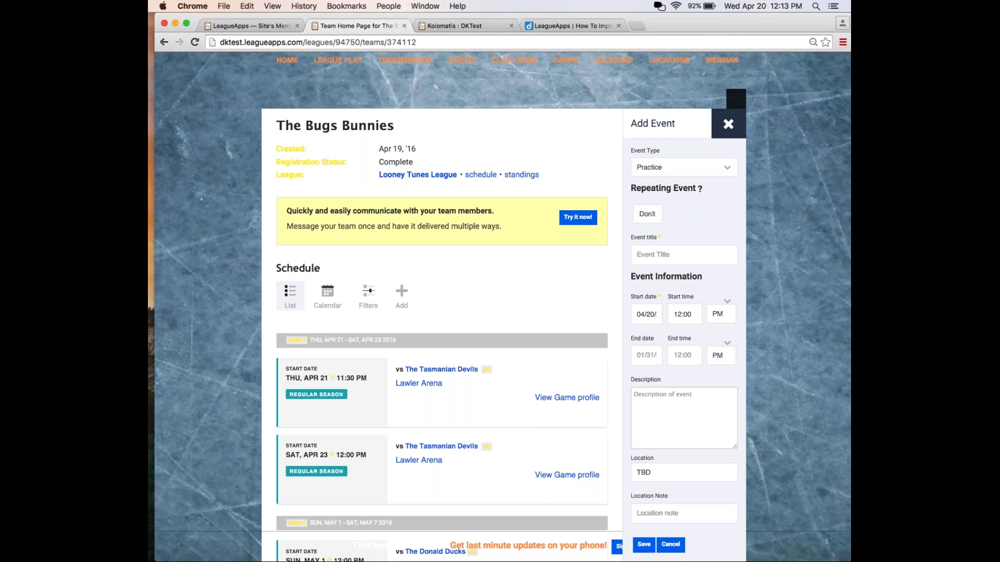
# Make the event repeat weekly for 6 weeks.
pyautogui.scroll(-1, 671, 211)
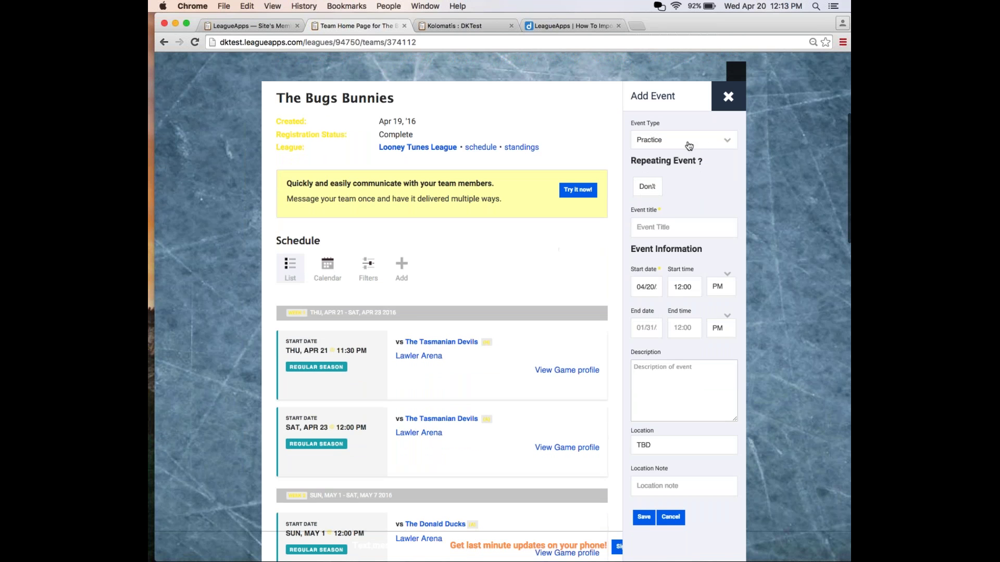
pyautogui.click(655, 188)
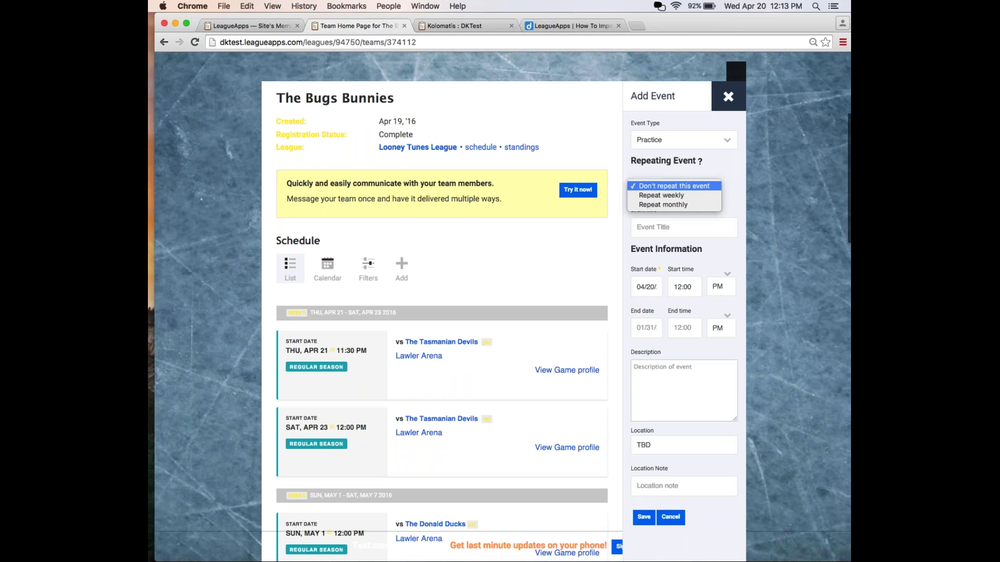
pyautogui.click(655, 196)
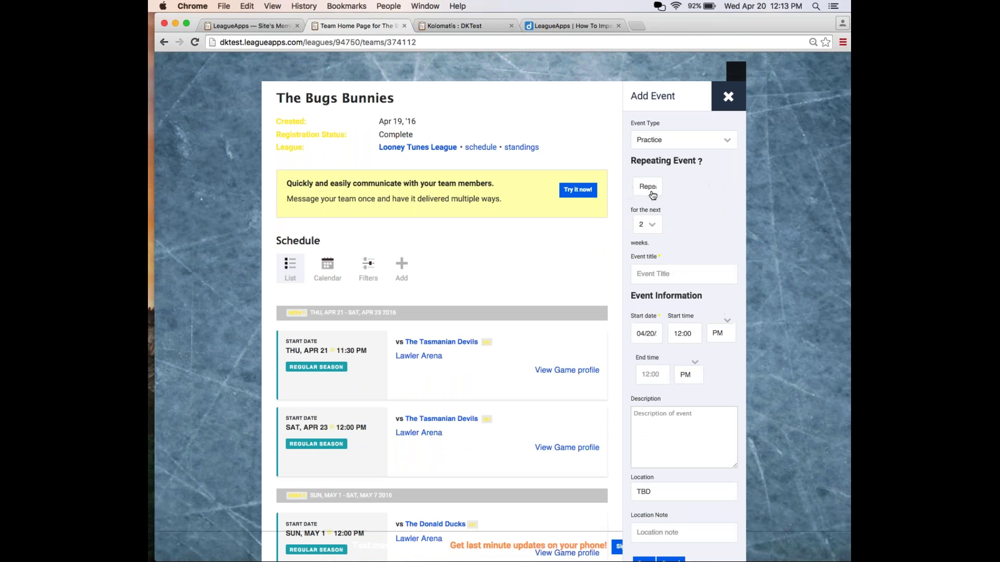
pyautogui.click(647, 225)
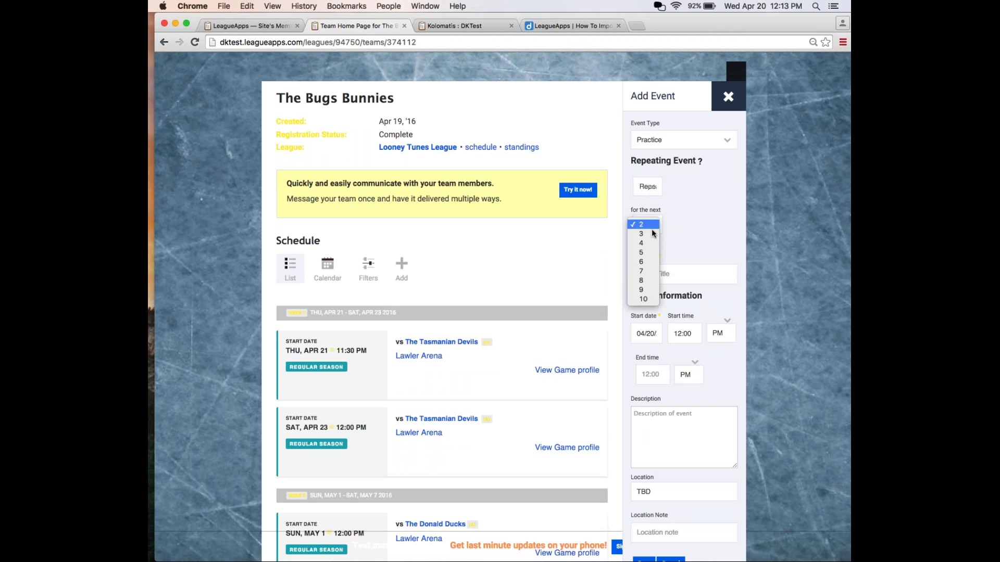
pyautogui.click(659, 248)
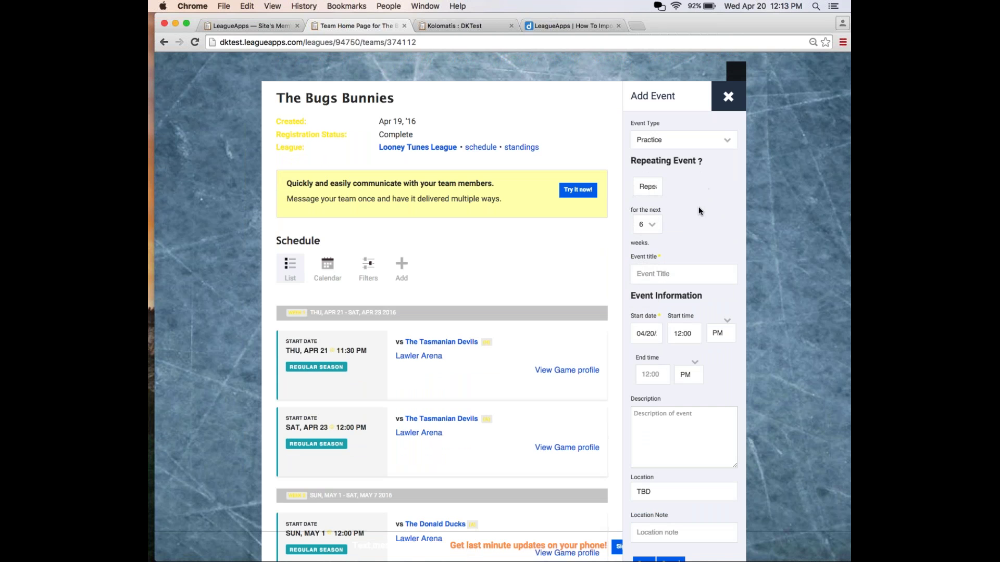
# Title the event 'Practice', set its start time to 2:00 PM, and save it.
pyautogui.scroll(1, 699, 208)
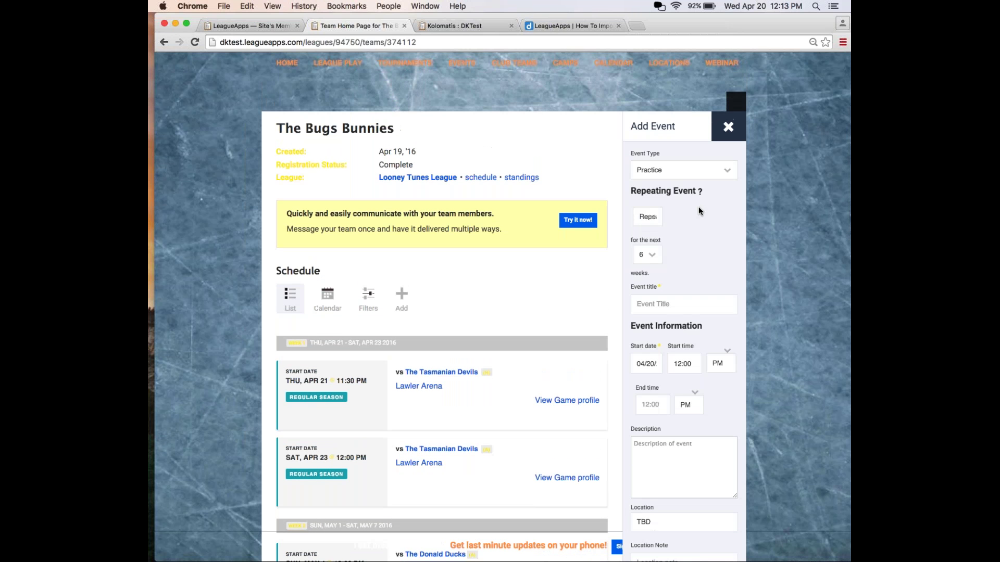
pyautogui.click(663, 309)
pyautogui.write('P')
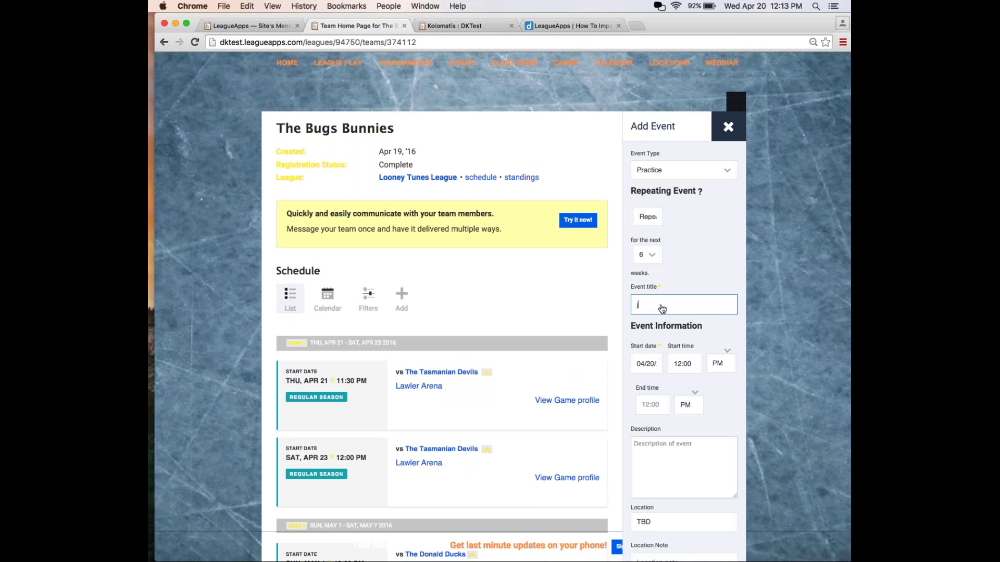
pyautogui.press('BackSpace')
pyautogui.write('Practice4')
pyautogui.press('BackSpace')
pyautogui.click(688, 364)
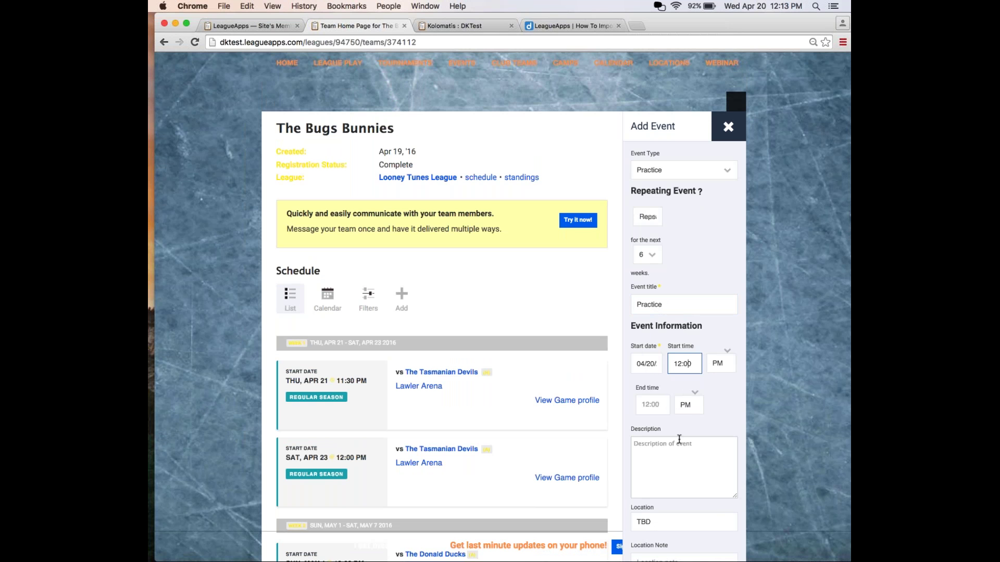
pyautogui.scroll(-1, 679, 417)
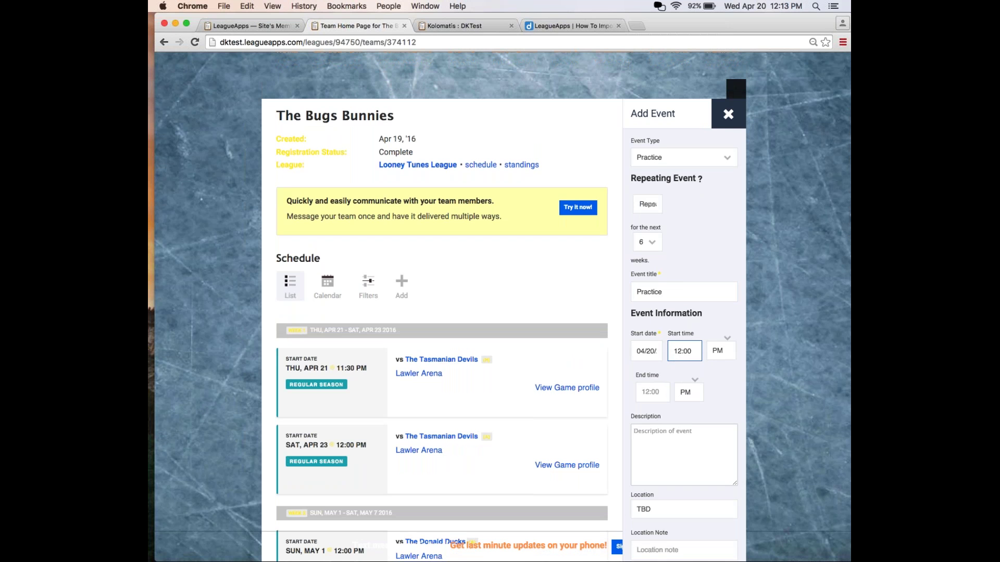
pyautogui.doubleClick(677, 351)
pyautogui.write('2')
pyautogui.scroll(-3, 655, 450)
pyautogui.scroll(-1, 651, 458)
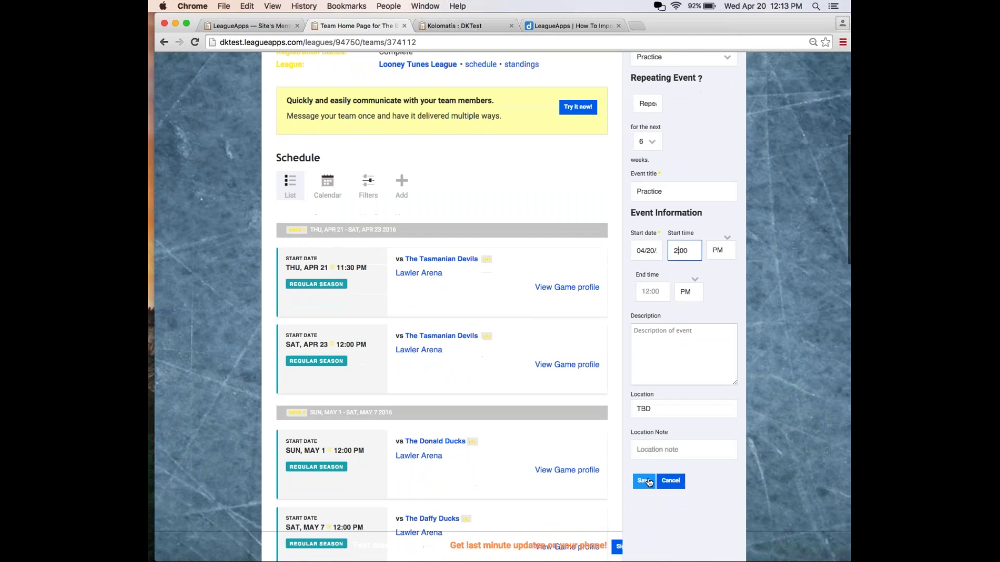
pyautogui.click(649, 482)
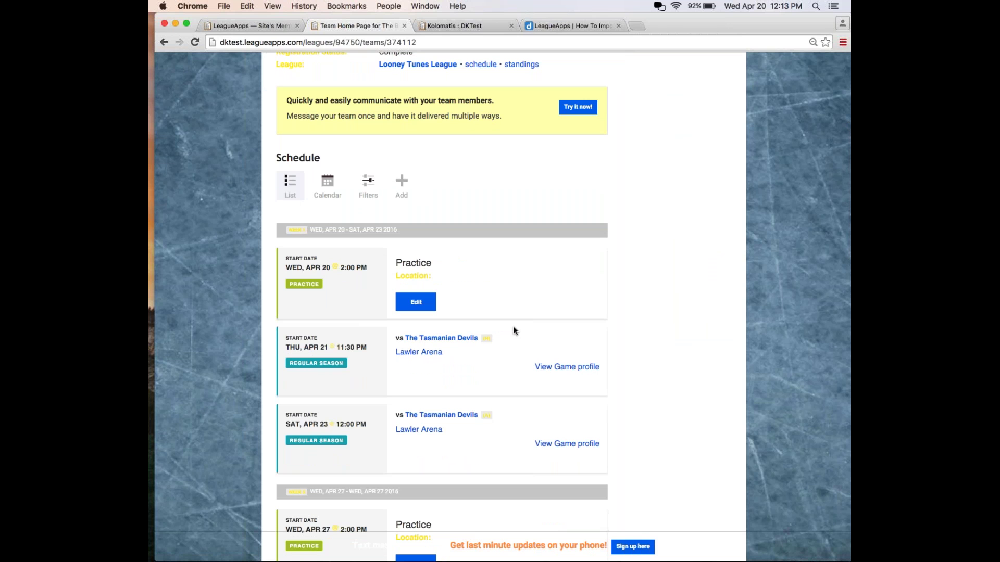
# Scroll the team schedule to review the weekly 2:00 PM Practices starting Wednesday, April 20.
pyautogui.scroll(-1, 514, 327)
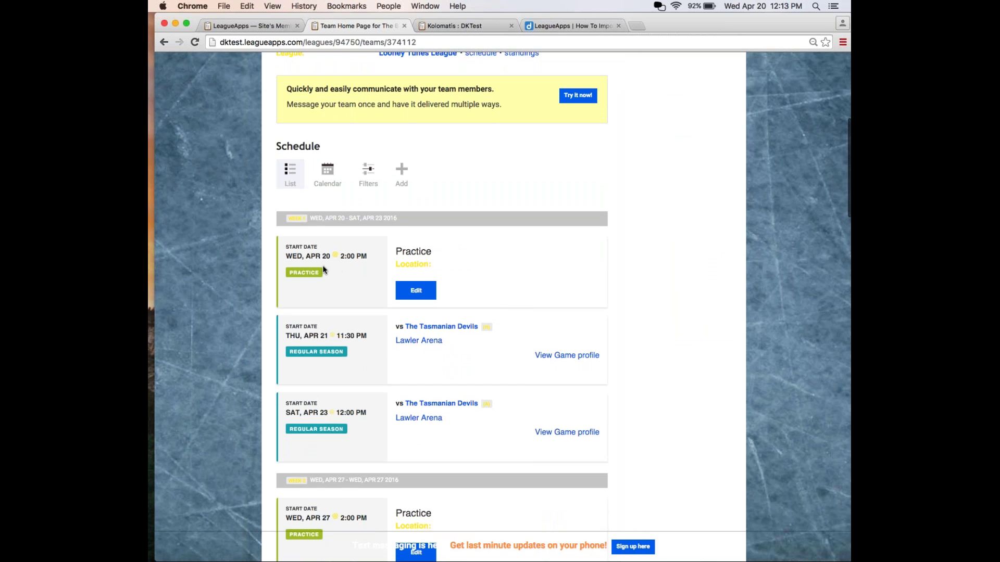